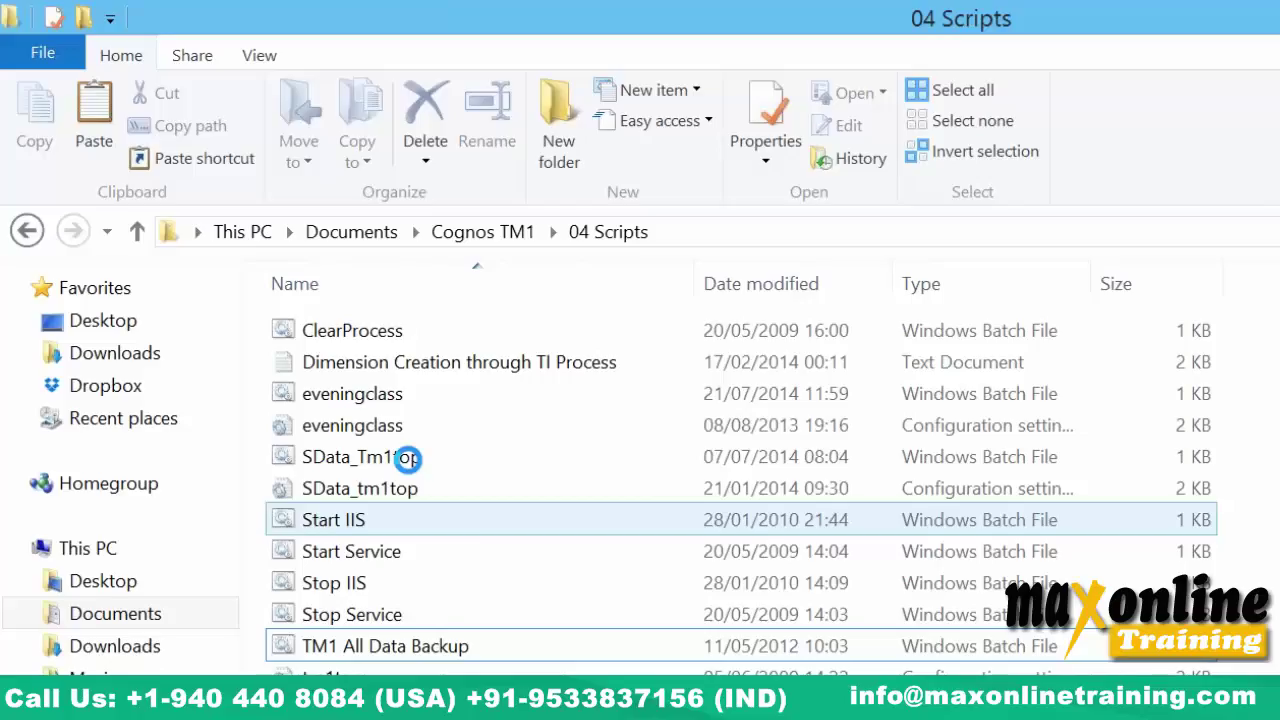
Step: Show the context menu for the Start IIS batch file in 04 Scripts
right_click(400, 668)
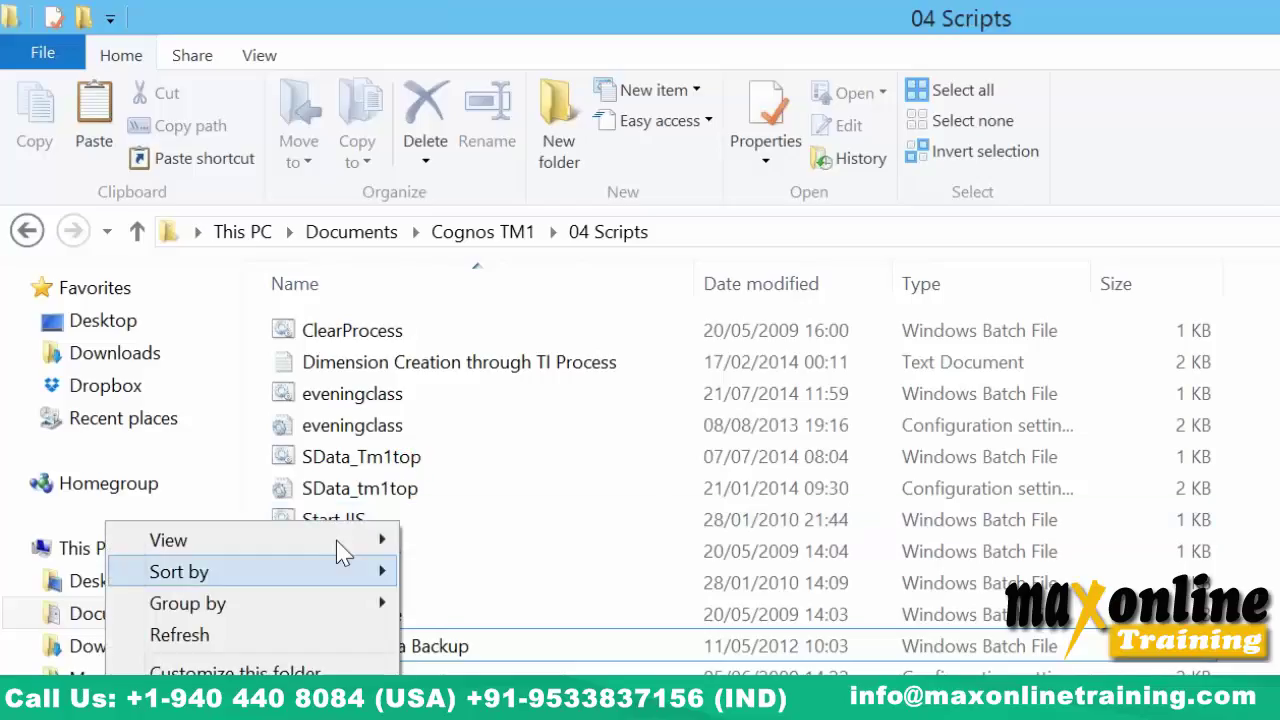
click(343, 606)
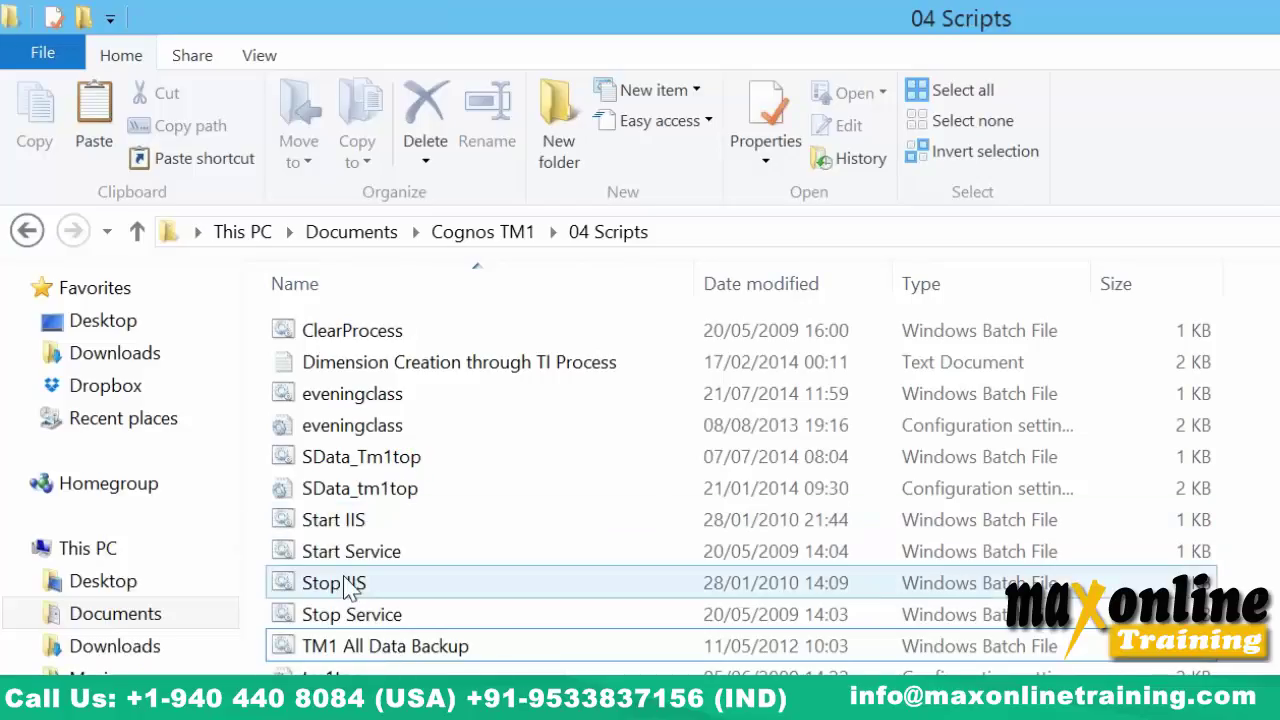
right_click(364, 524)
click(130, 462)
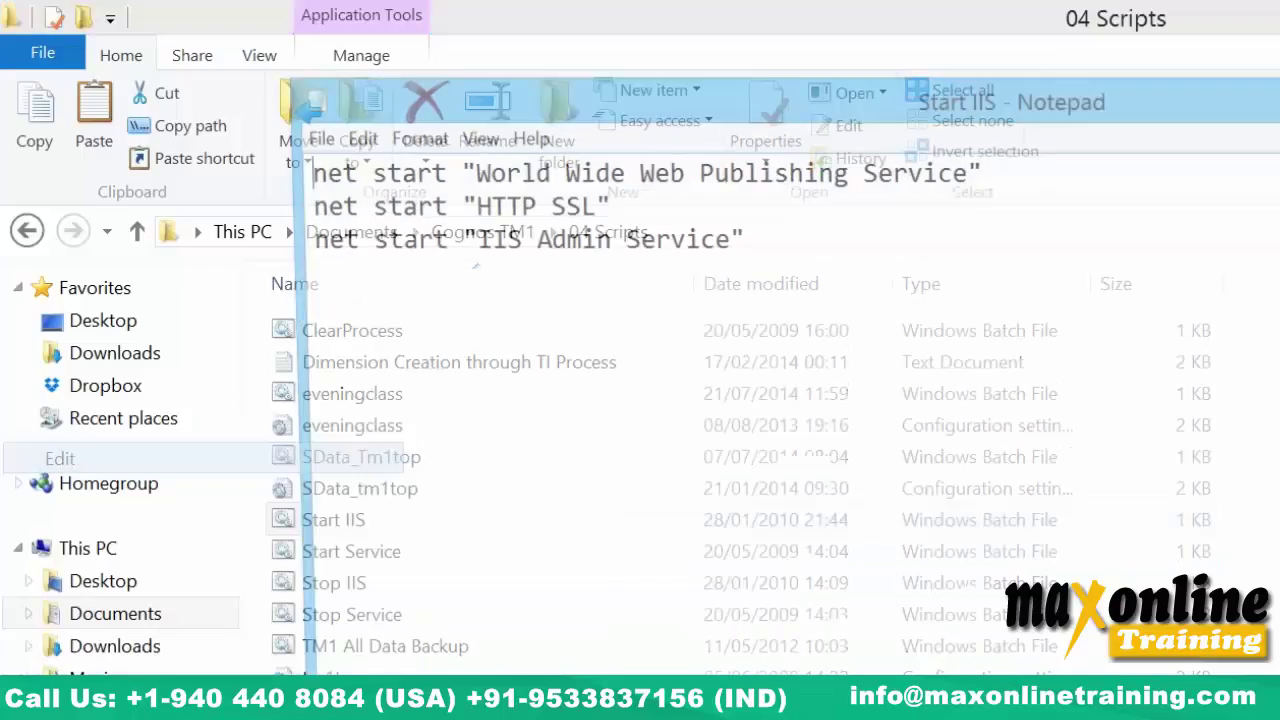
click(645, 305)
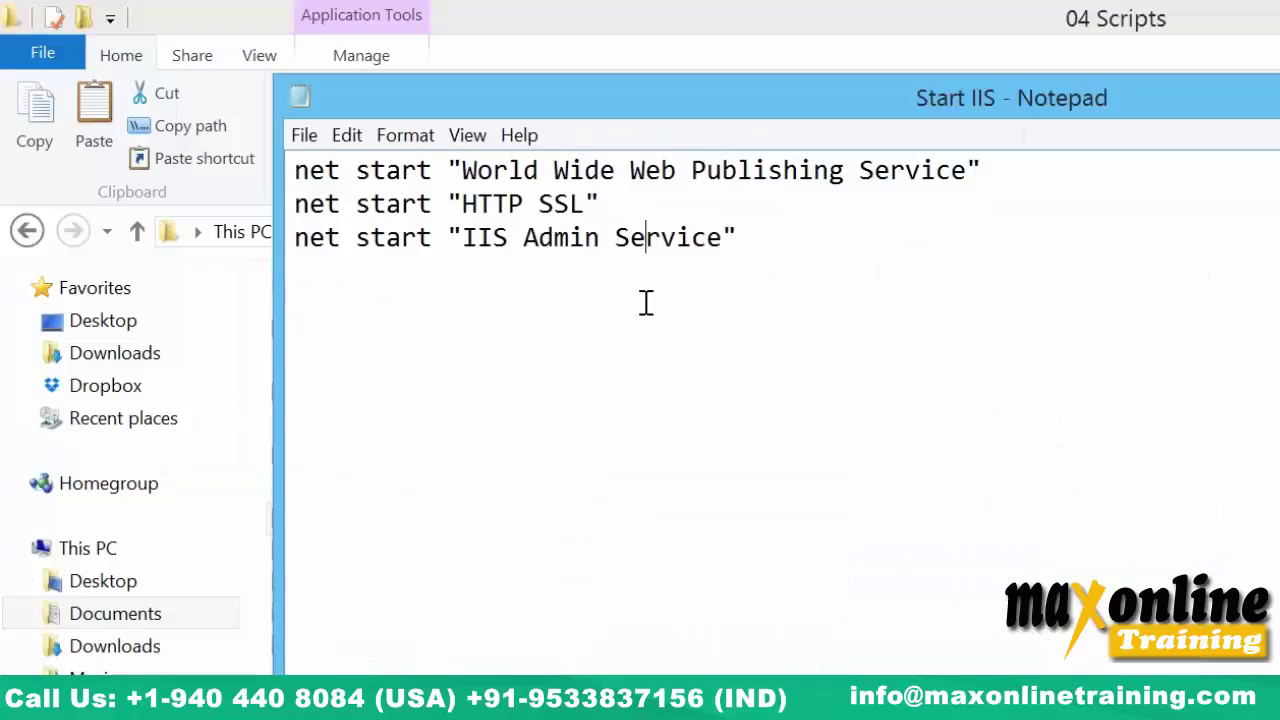
drag(462, 238, 786, 240)
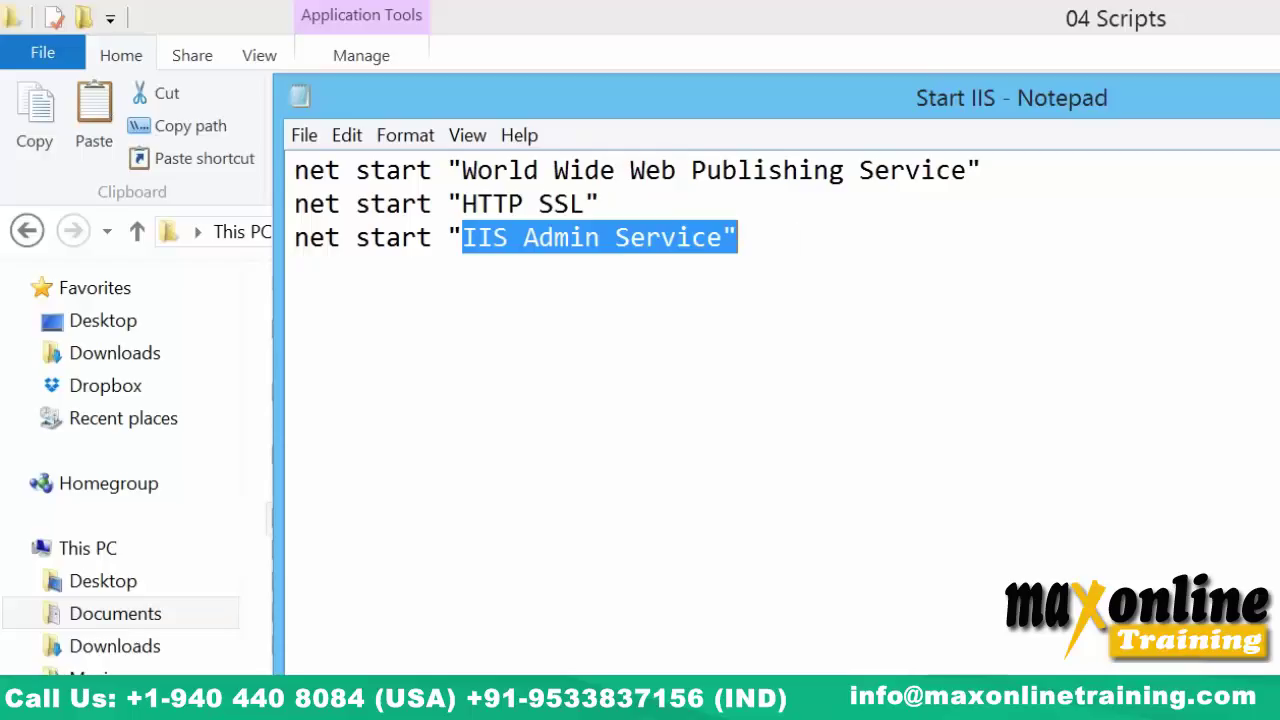
key(alt+F4)
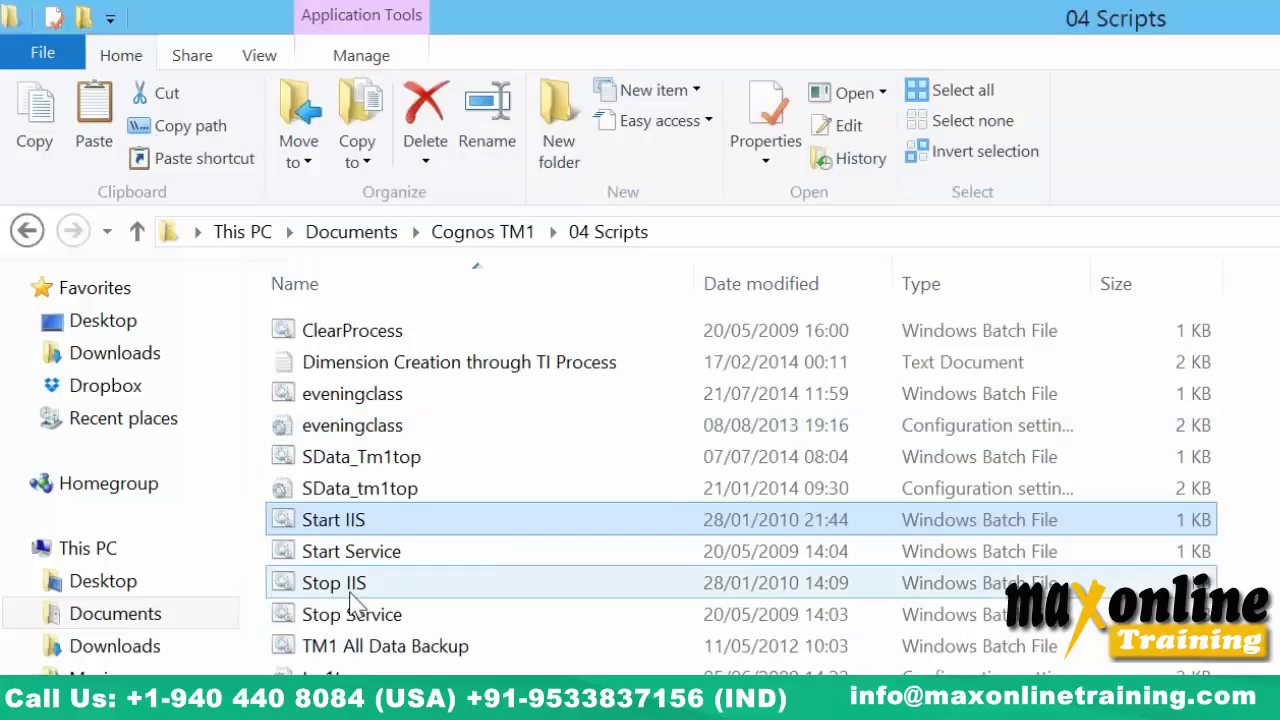
right_click(358, 625)
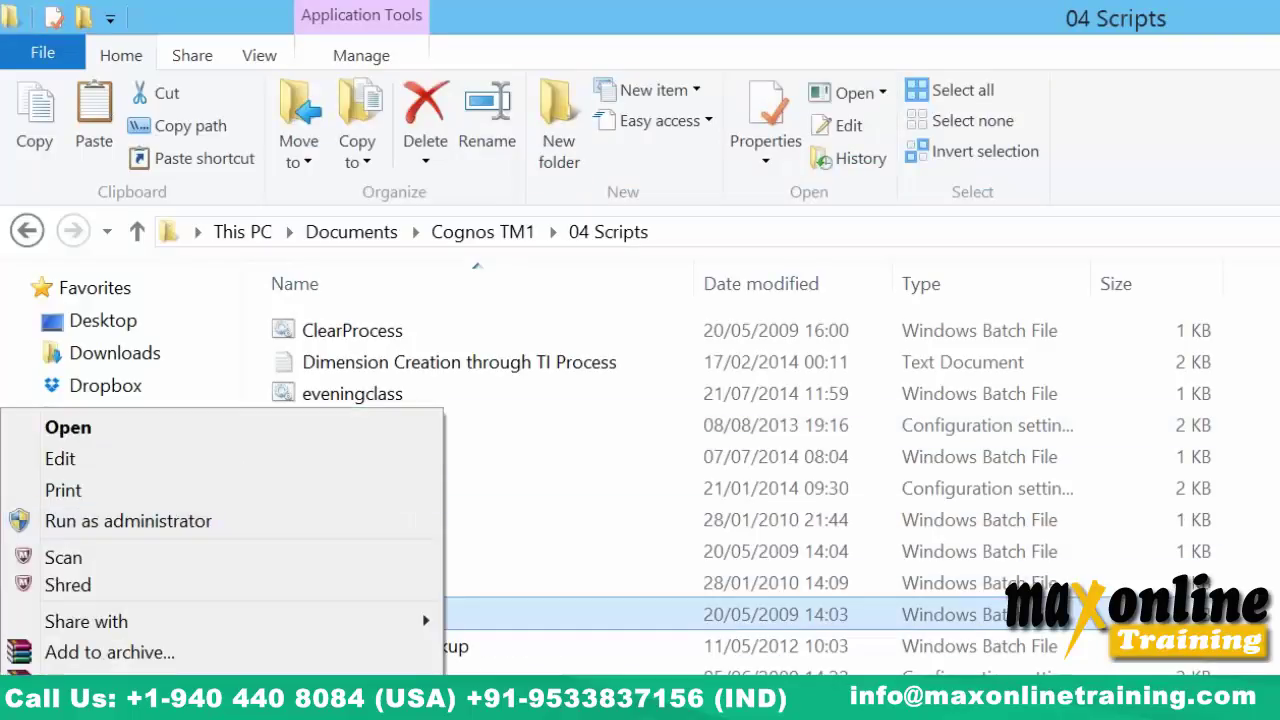
click(240, 457)
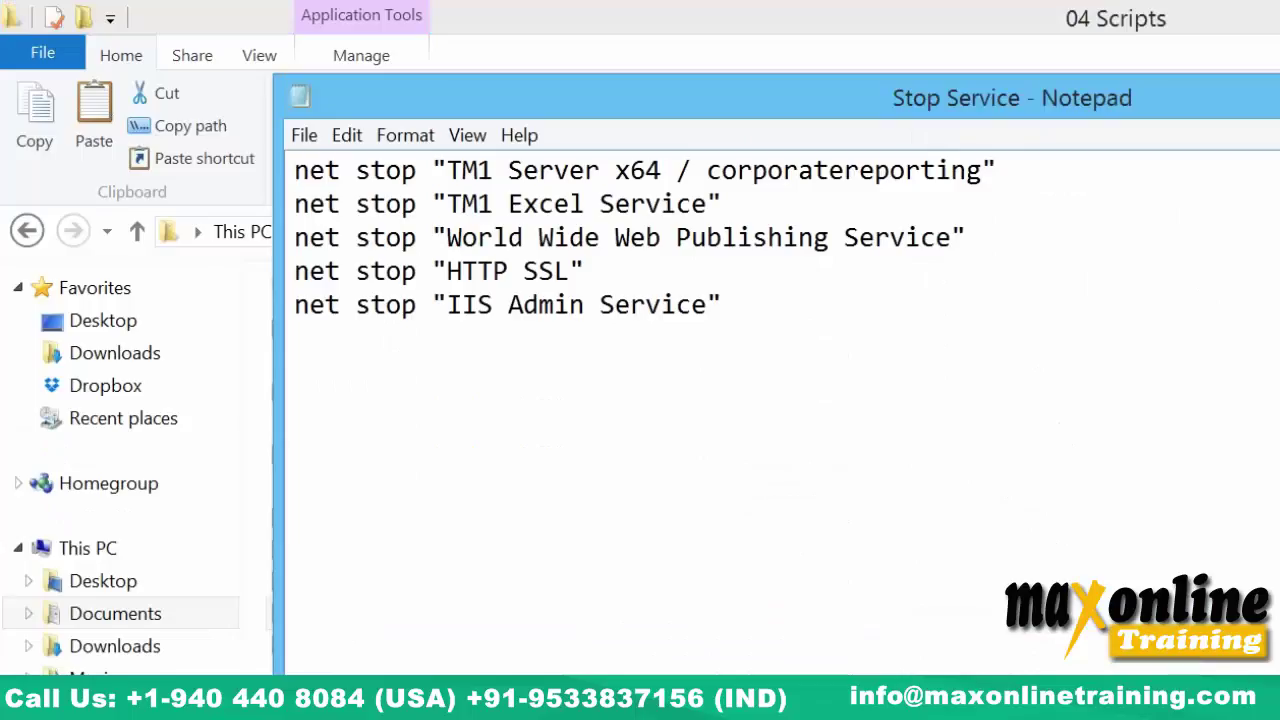
drag(916, 392, 402, 140)
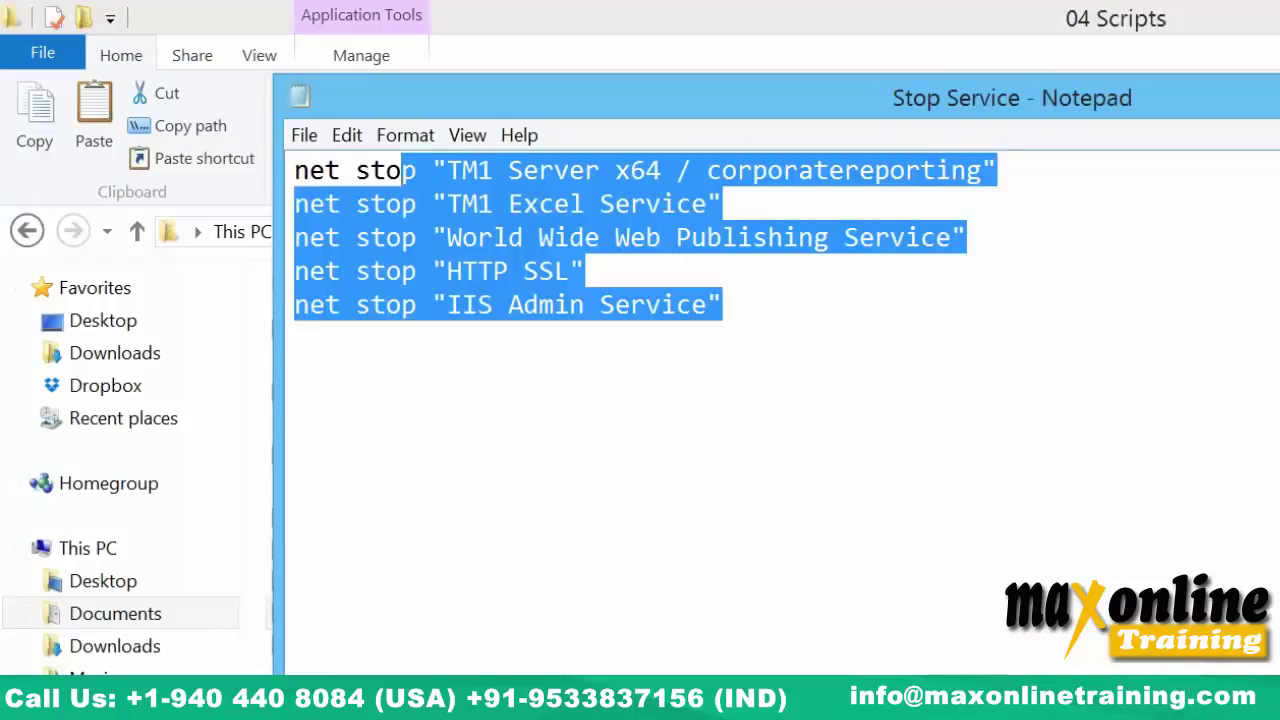
key(alt+F4)
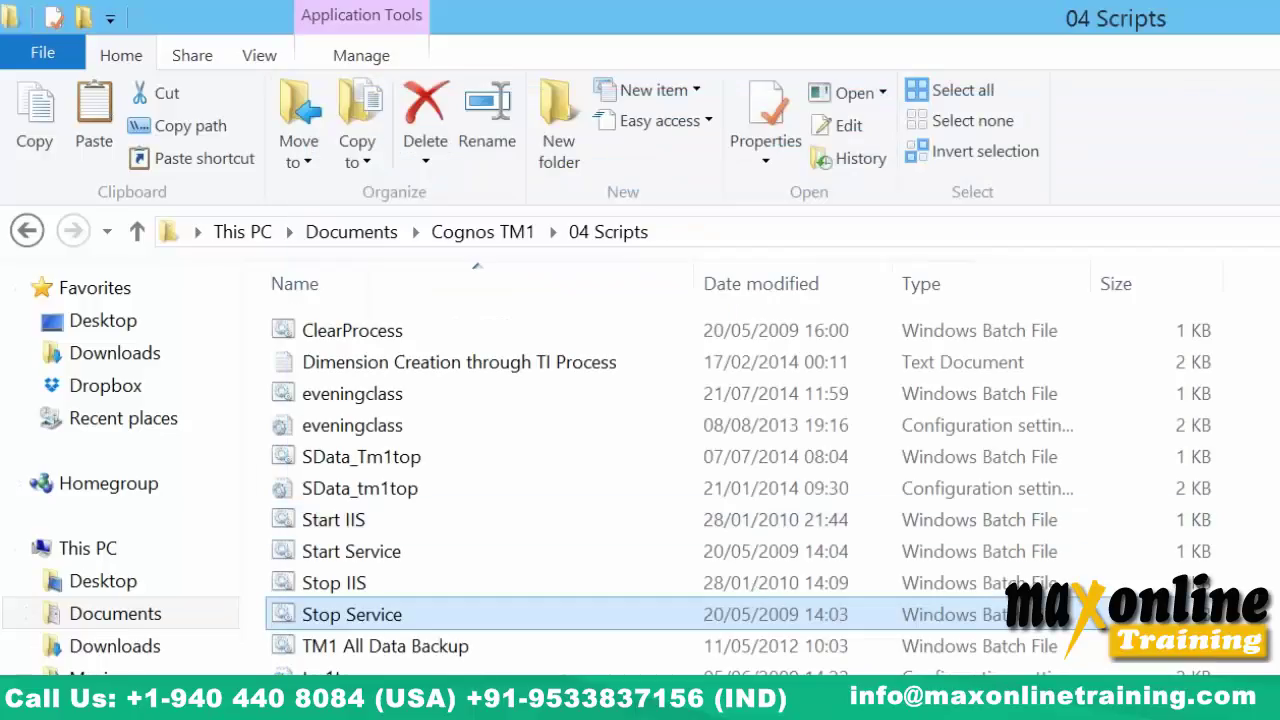
Step: Select TM1 All Data Backup, then switch to TM1 Architect's Server Explorer
click(393, 648)
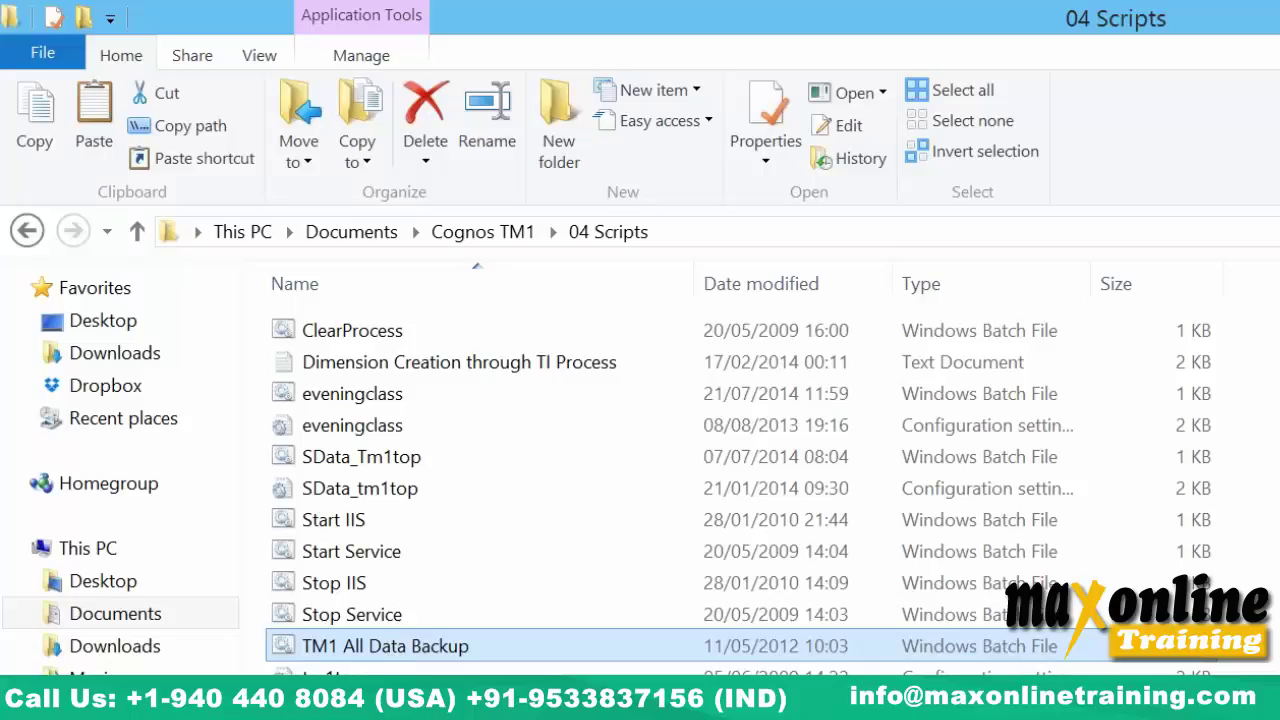
key(alt+Tab)
Step: Expand the English server's object groups and start a new TurboIntegrator process
click(95, 205)
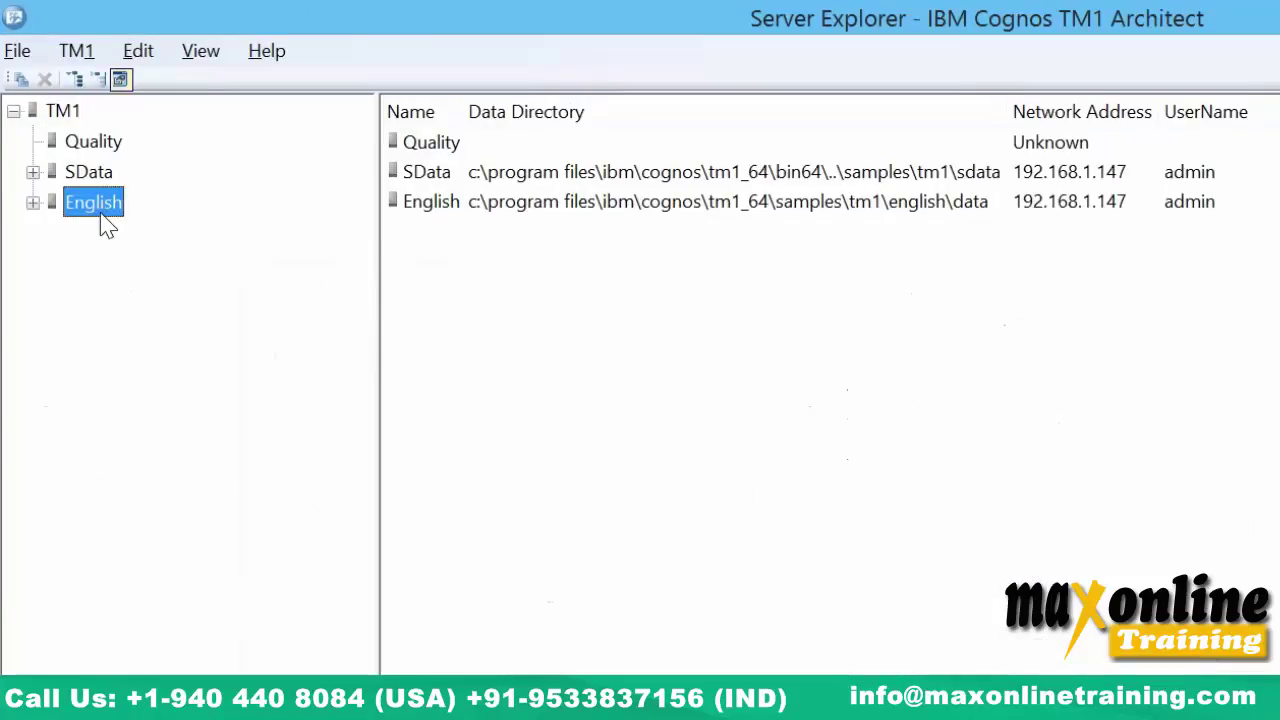
click(33, 203)
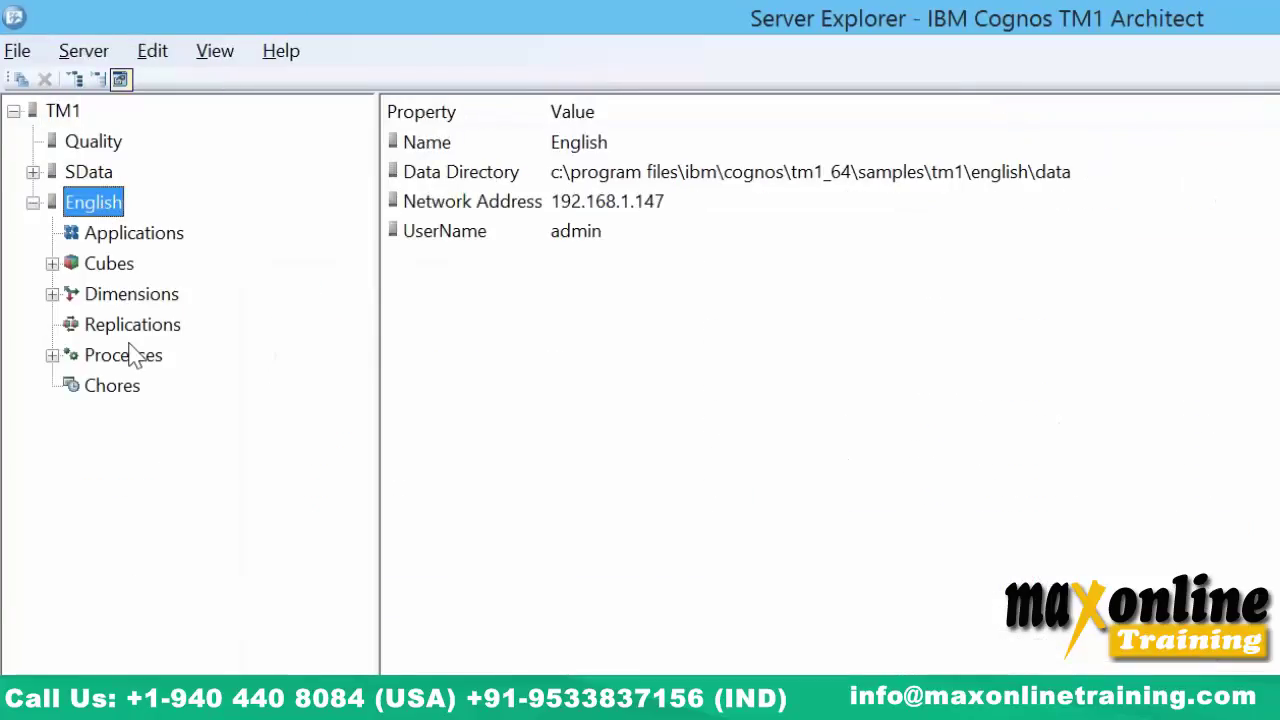
right_click(145, 366)
click(240, 372)
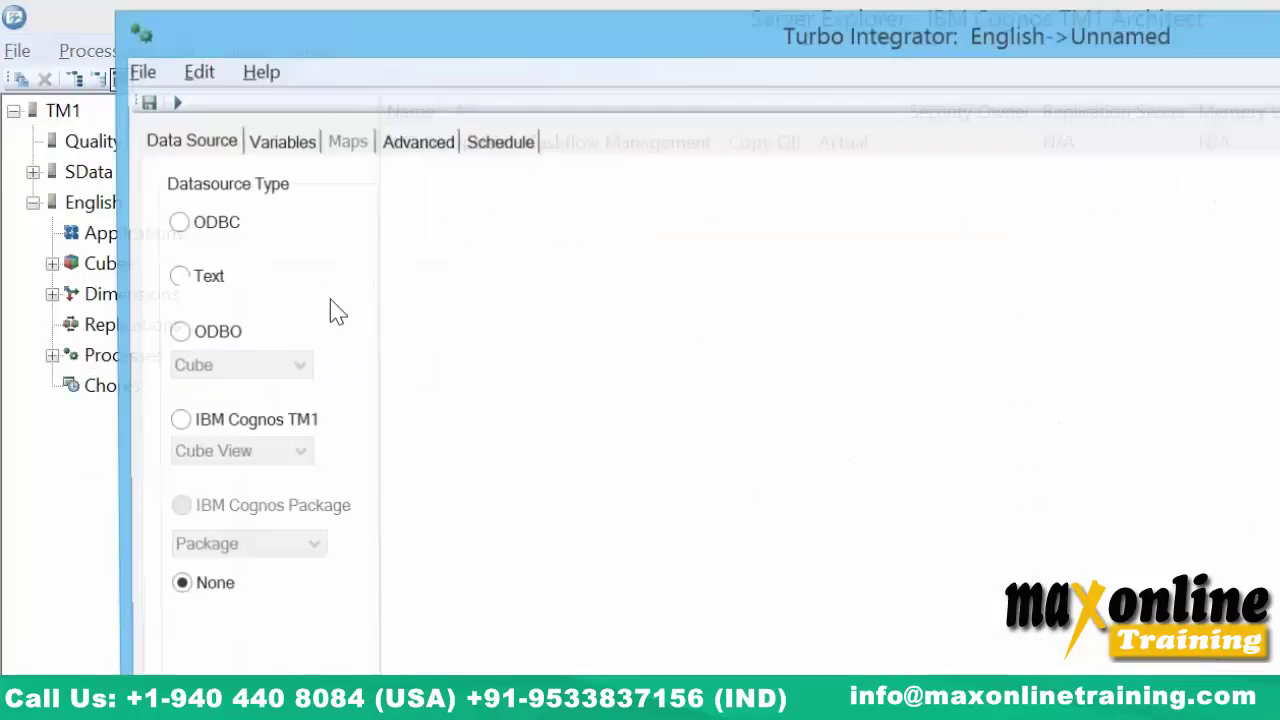
Step: Add Cube Update - Cashflow Management to a new English-server chore, then cancel the wizard
click(90, 388)
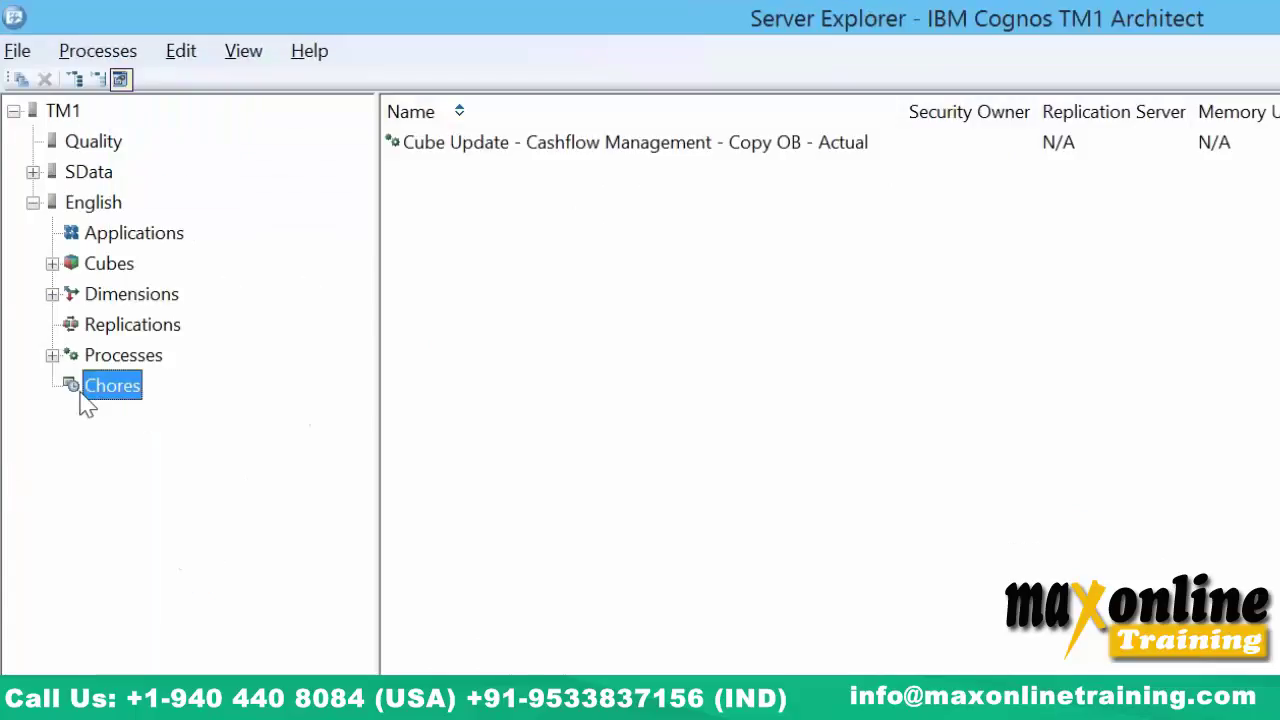
right_click(110, 392)
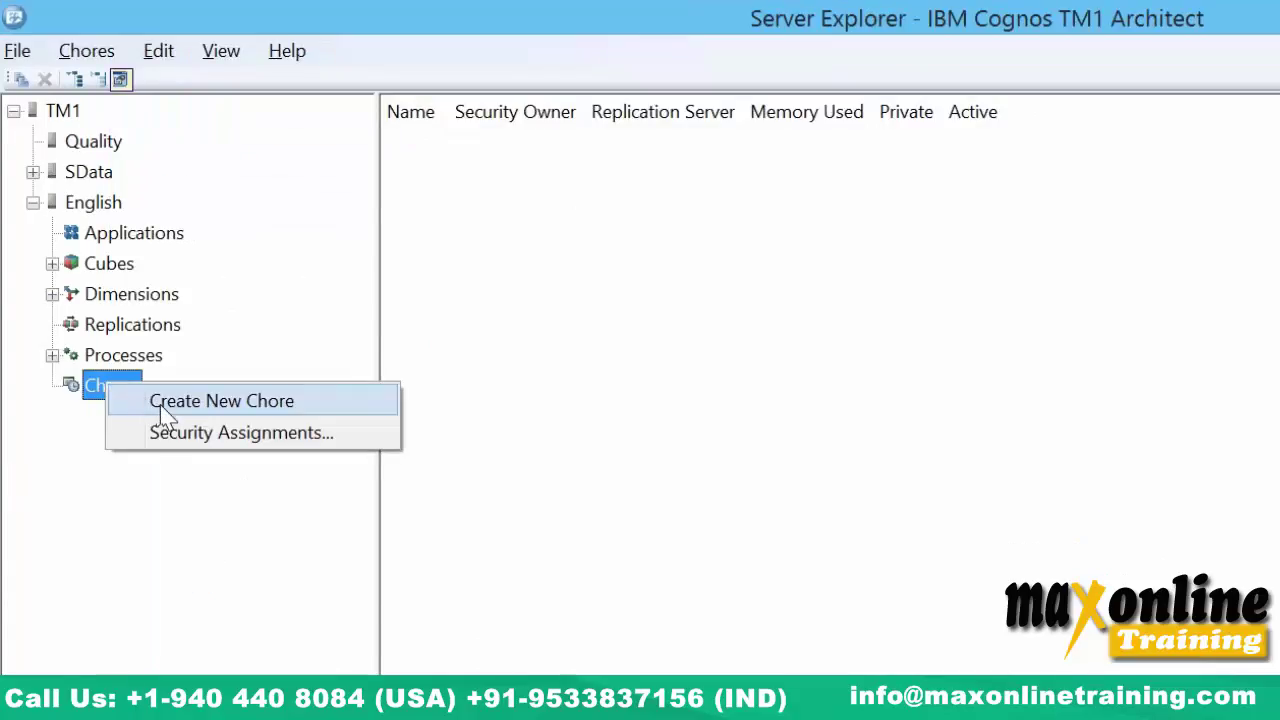
click(145, 402)
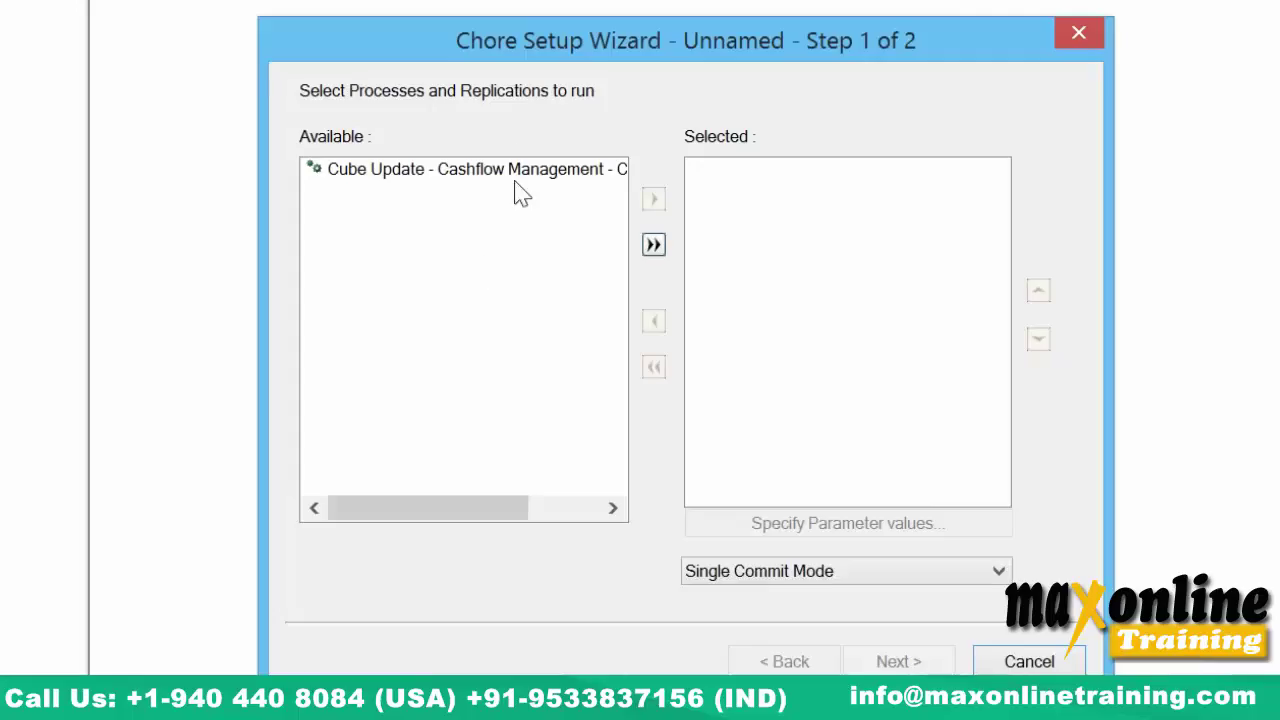
click(537, 170)
click(654, 200)
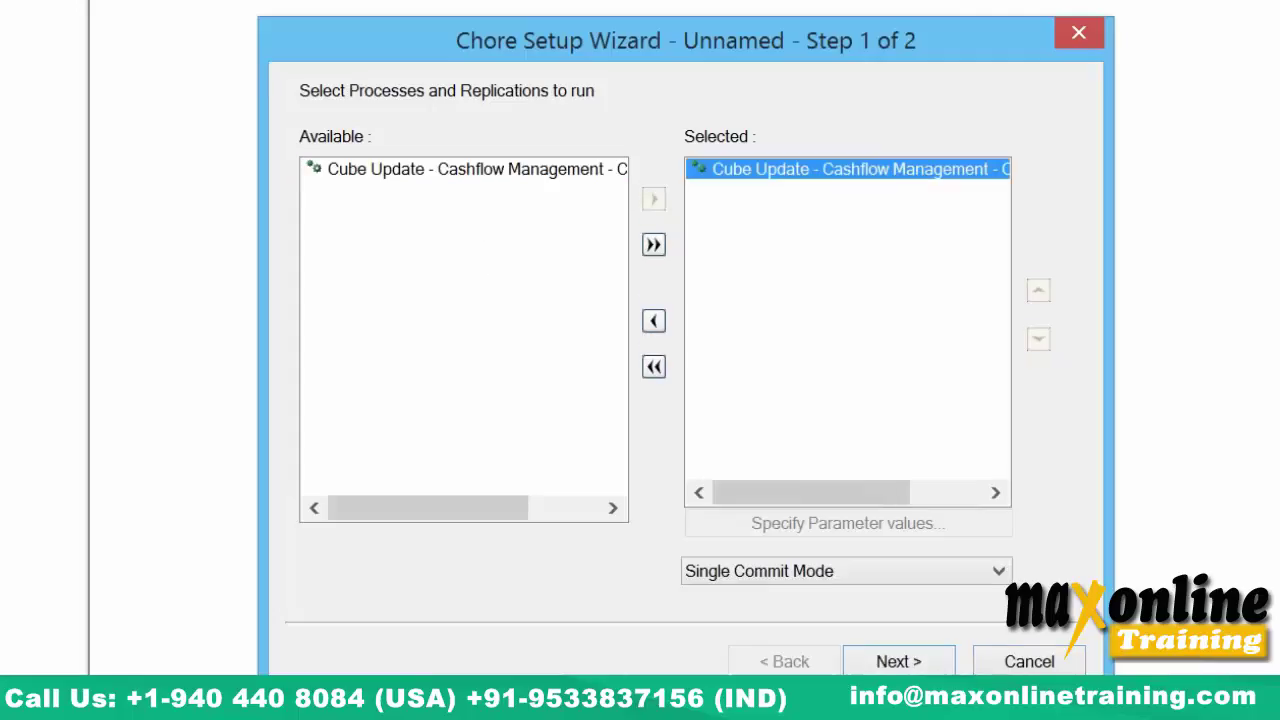
click(928, 662)
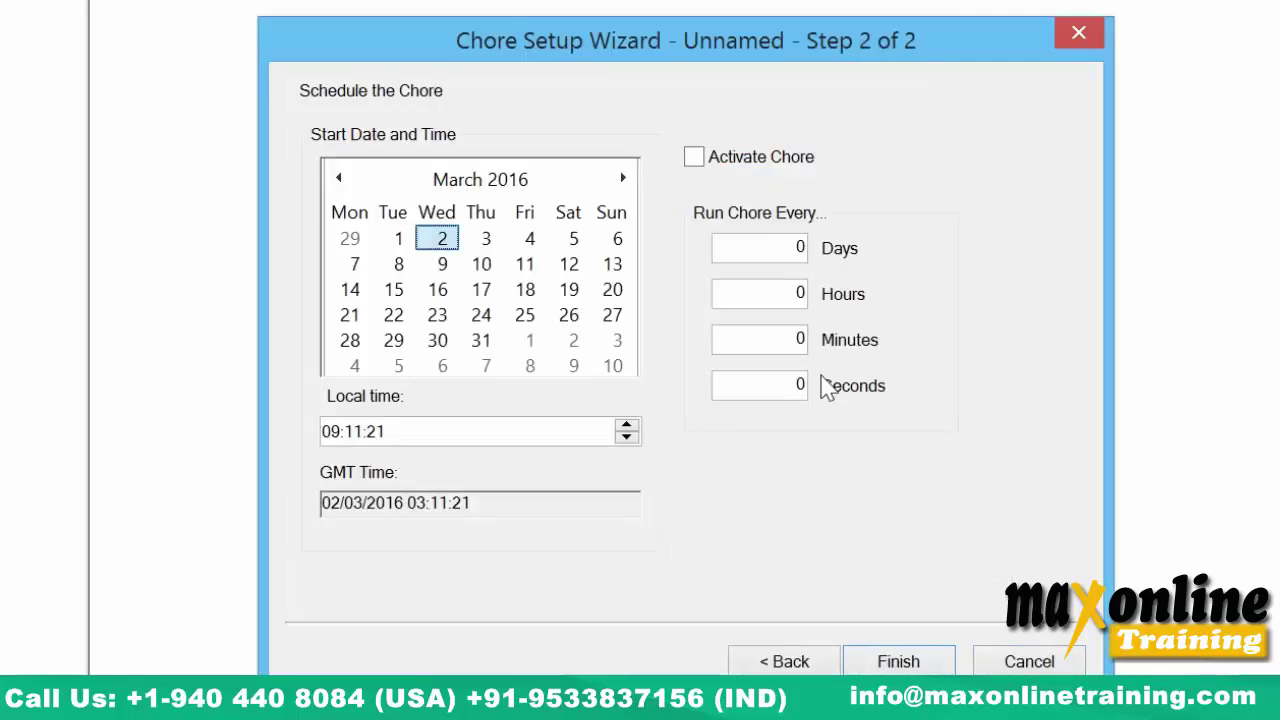
click(1028, 662)
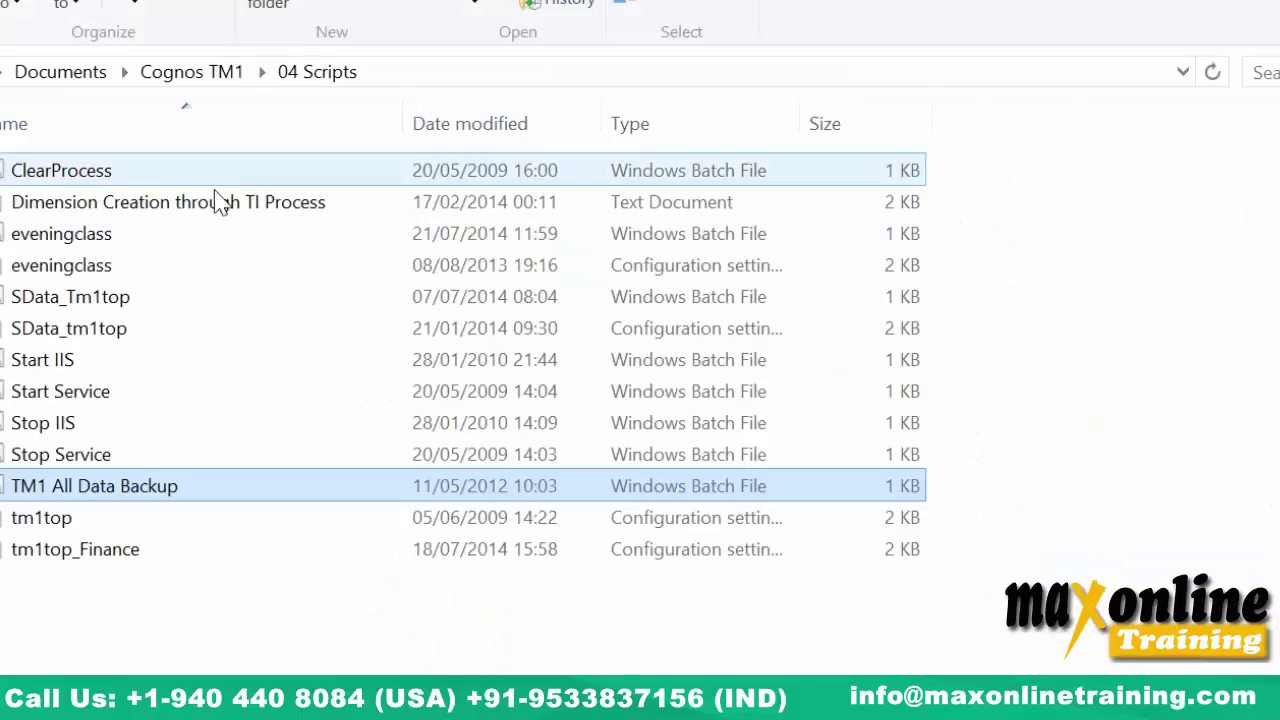
Step: Open Cognos TM1 › TM1 Backup Plan, preview DR_Strategy, then select BCP_DR_TM1
click(236, 76)
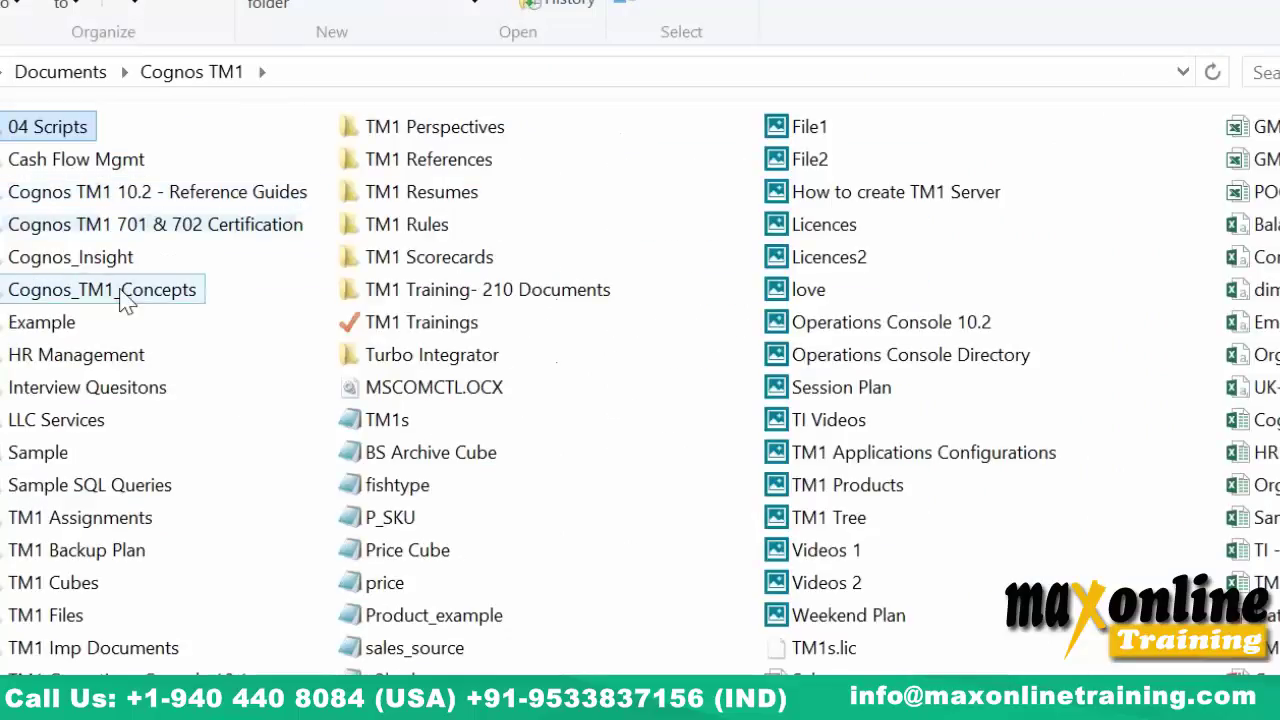
double_click(103, 549)
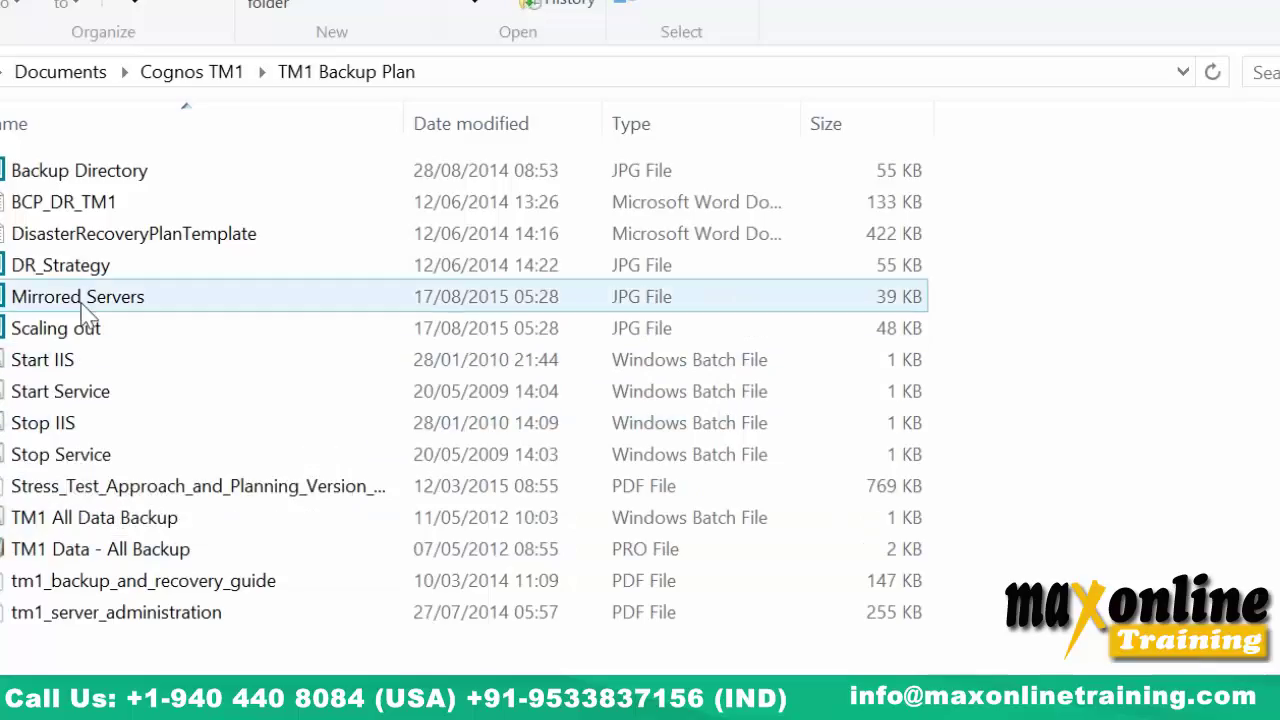
double_click(80, 268)
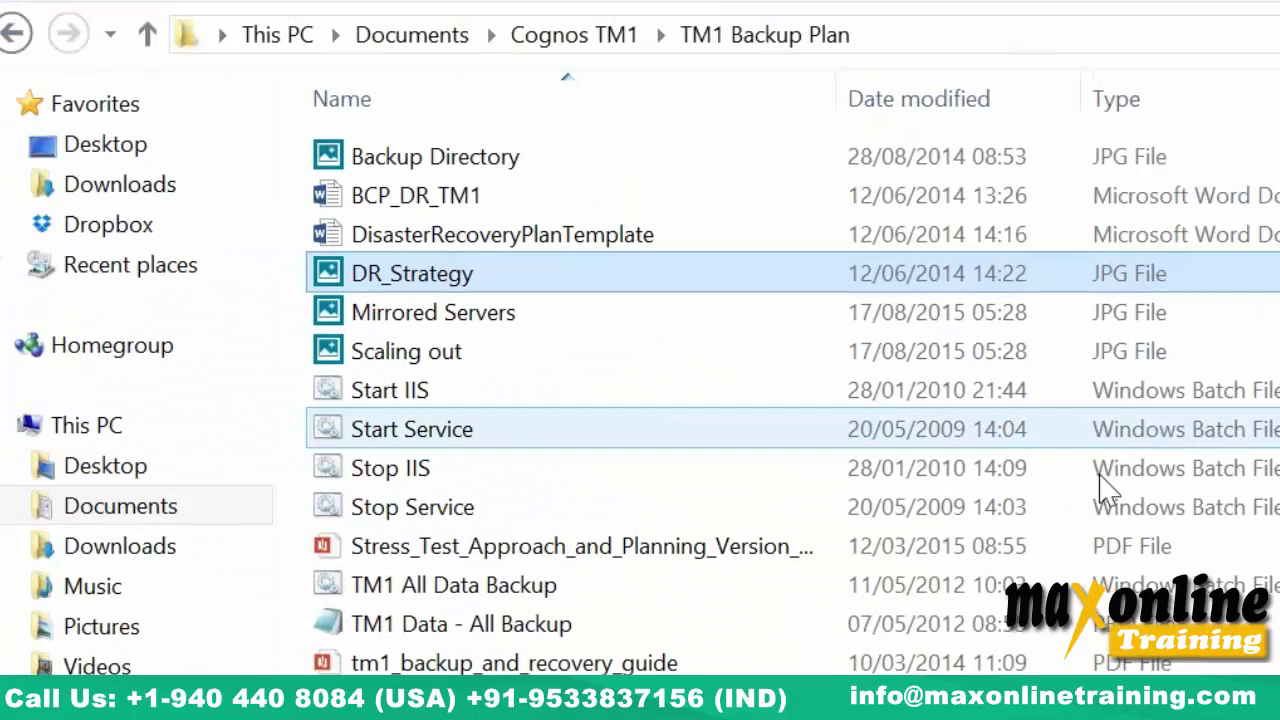
click(565, 200)
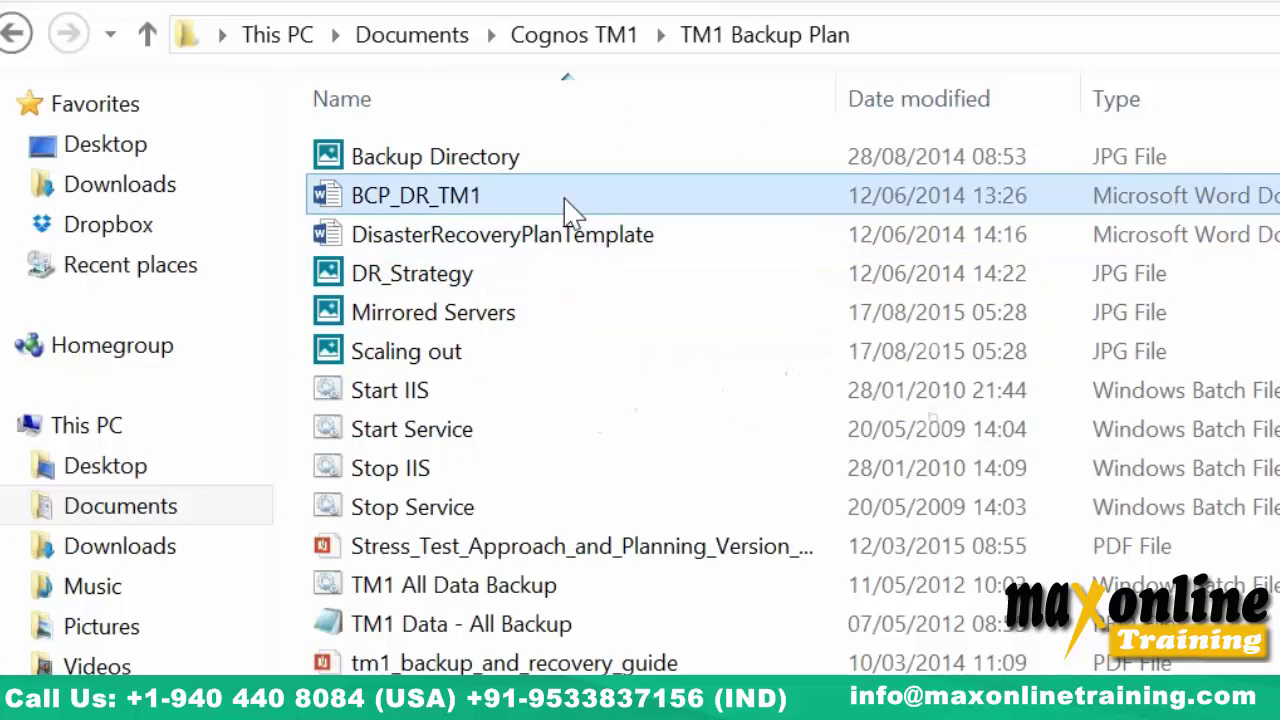
Step: Open BCP_DR_TM1 in Word and scroll down to Back-up Scenario 1
double_click(570, 210)
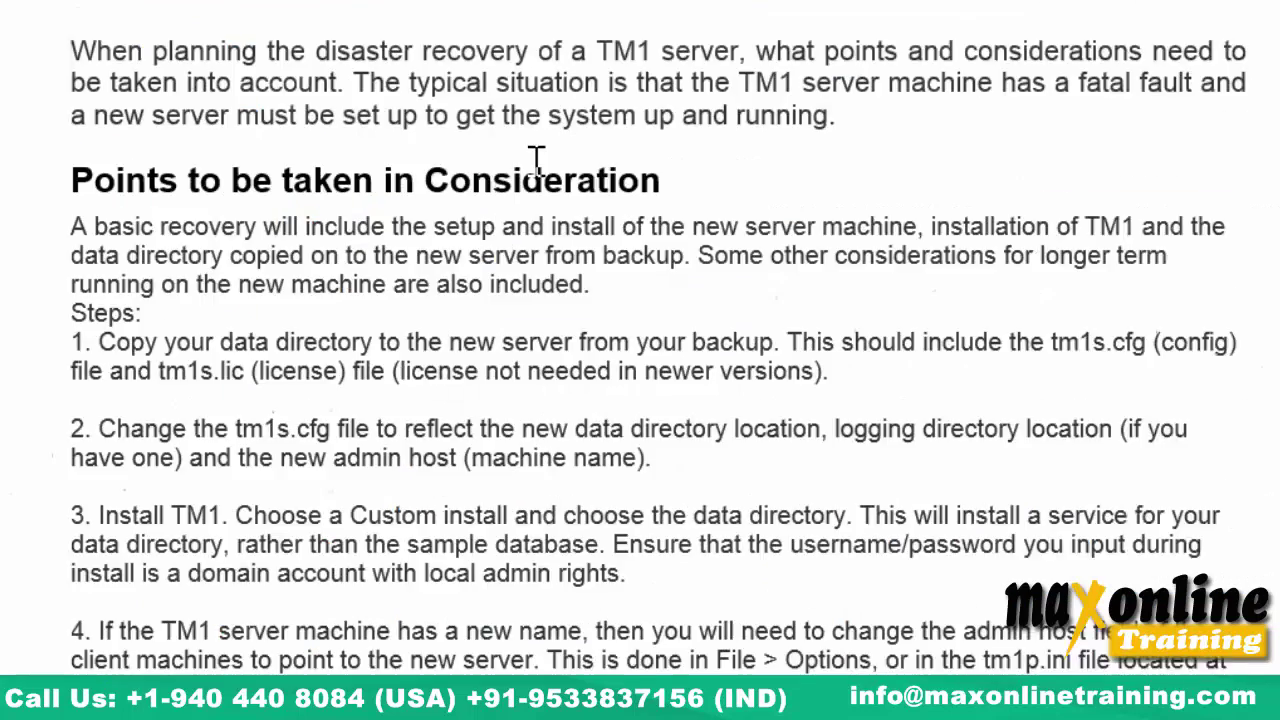
scroll(537, 160, down, 20)
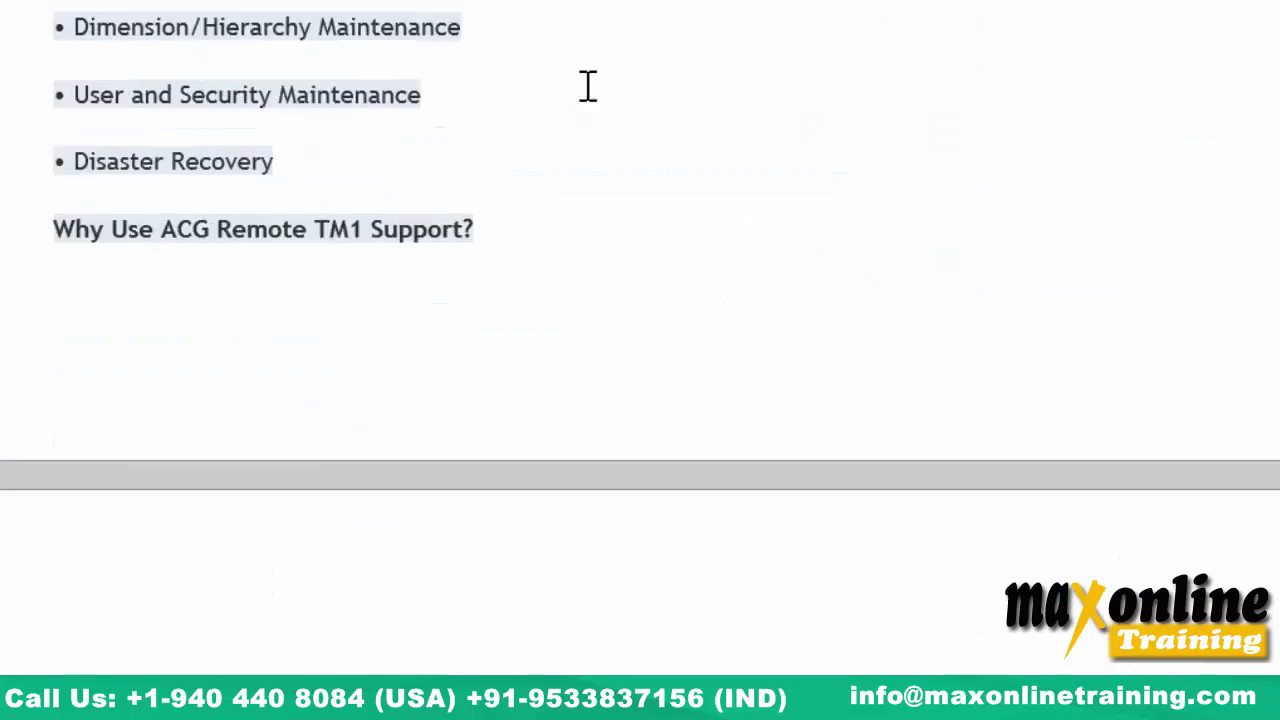
scroll(588, 87, down, 20)
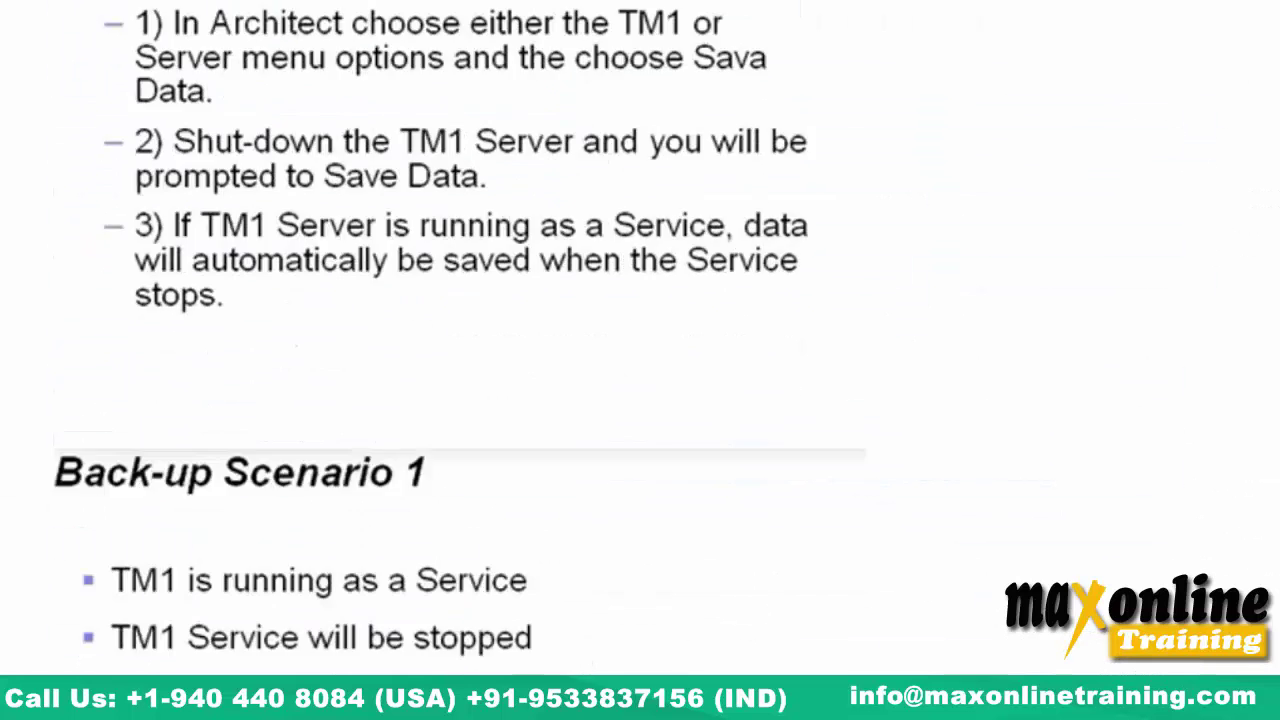
scroll(600, 62, down, 15)
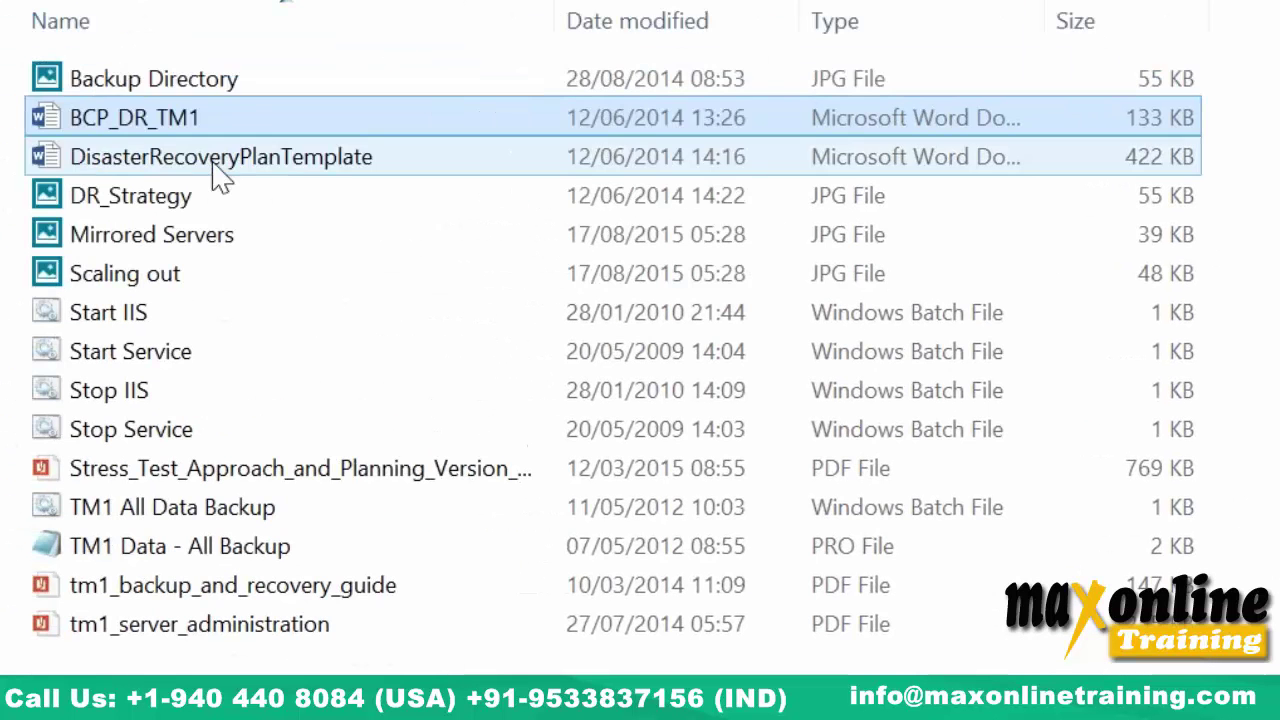
Step: Open DisasterRecoveryPlanTemplate in Word and scroll to the Server and Senior Management Team sections
double_click(222, 160)
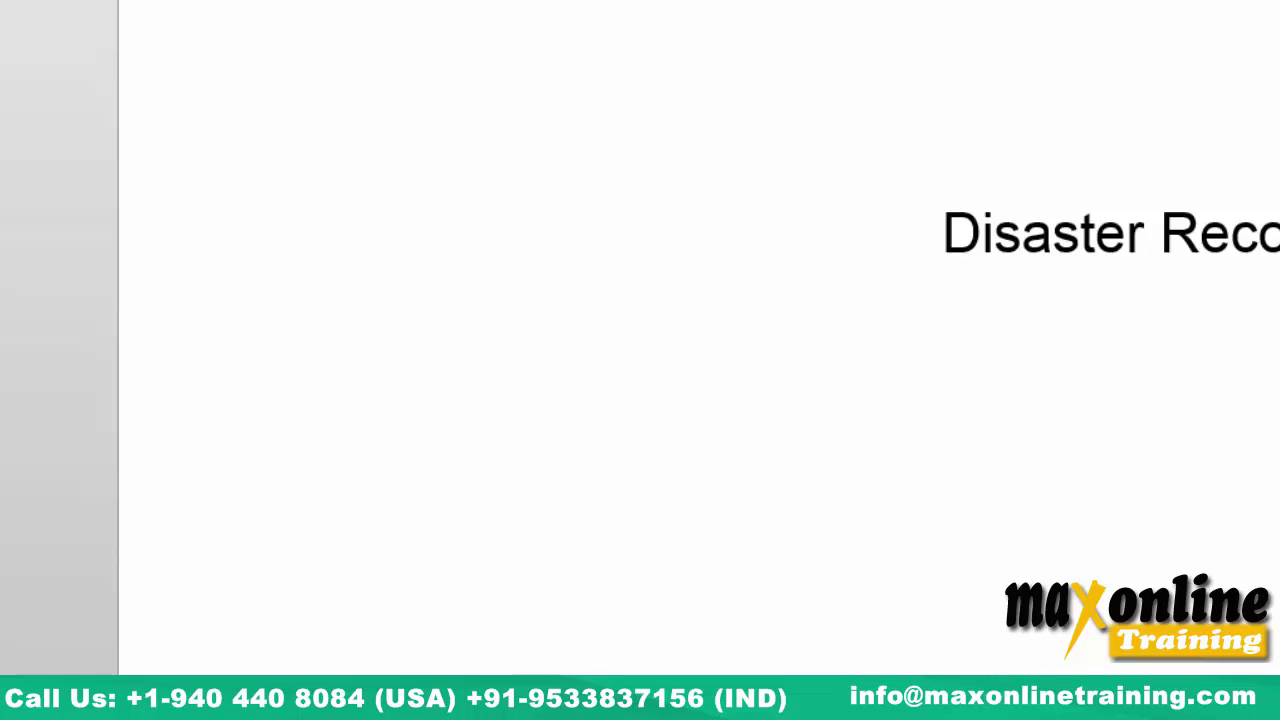
scroll(640, 340, down, 10)
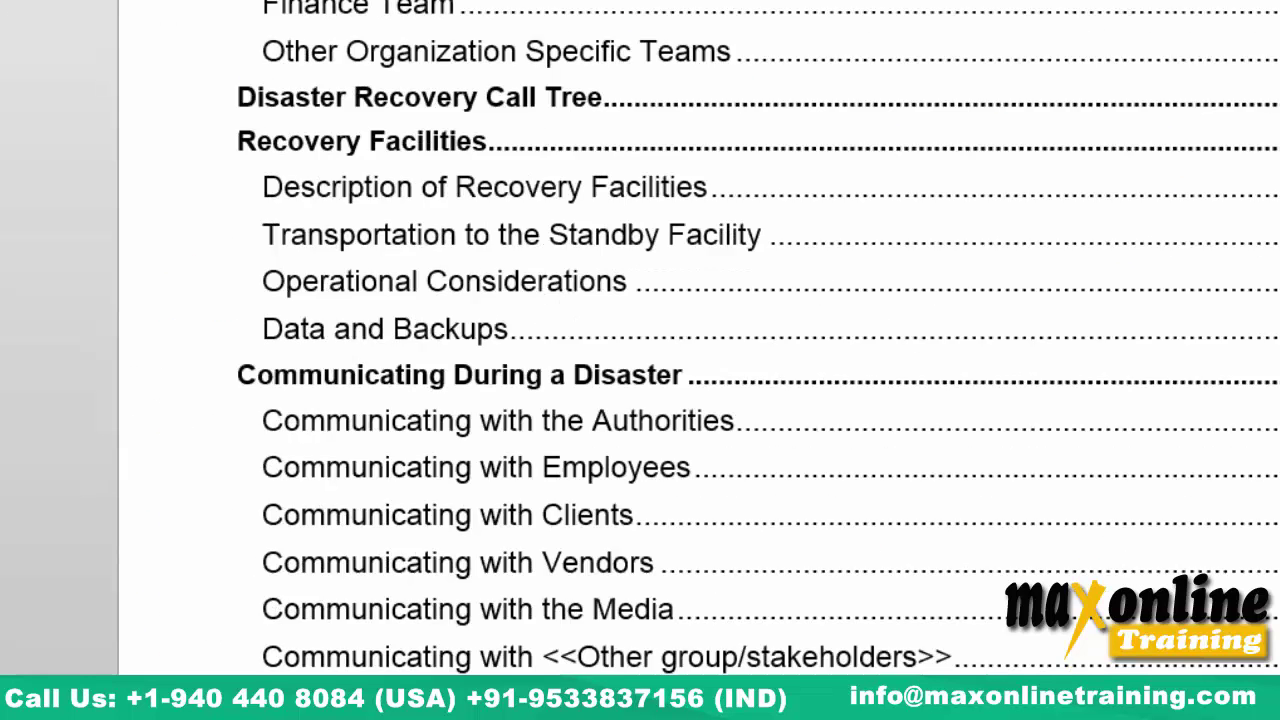
scroll(640, 340, down, 15)
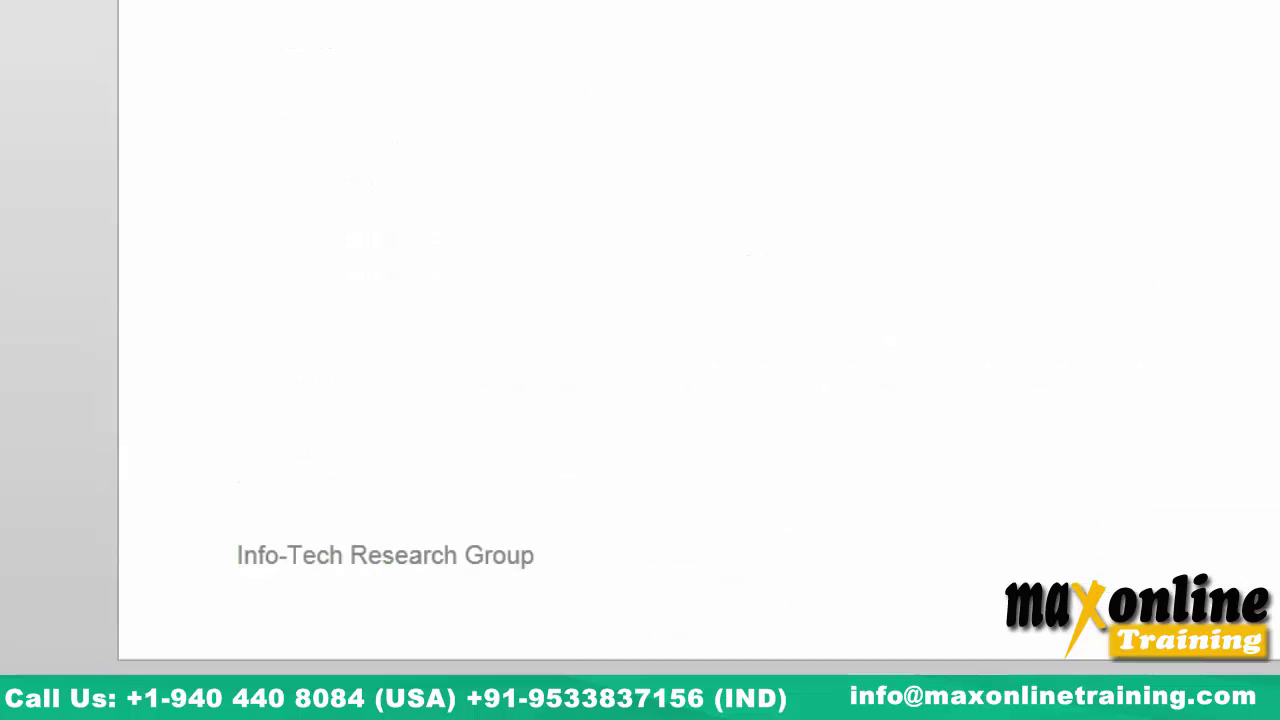
scroll(640, 340, down, 15)
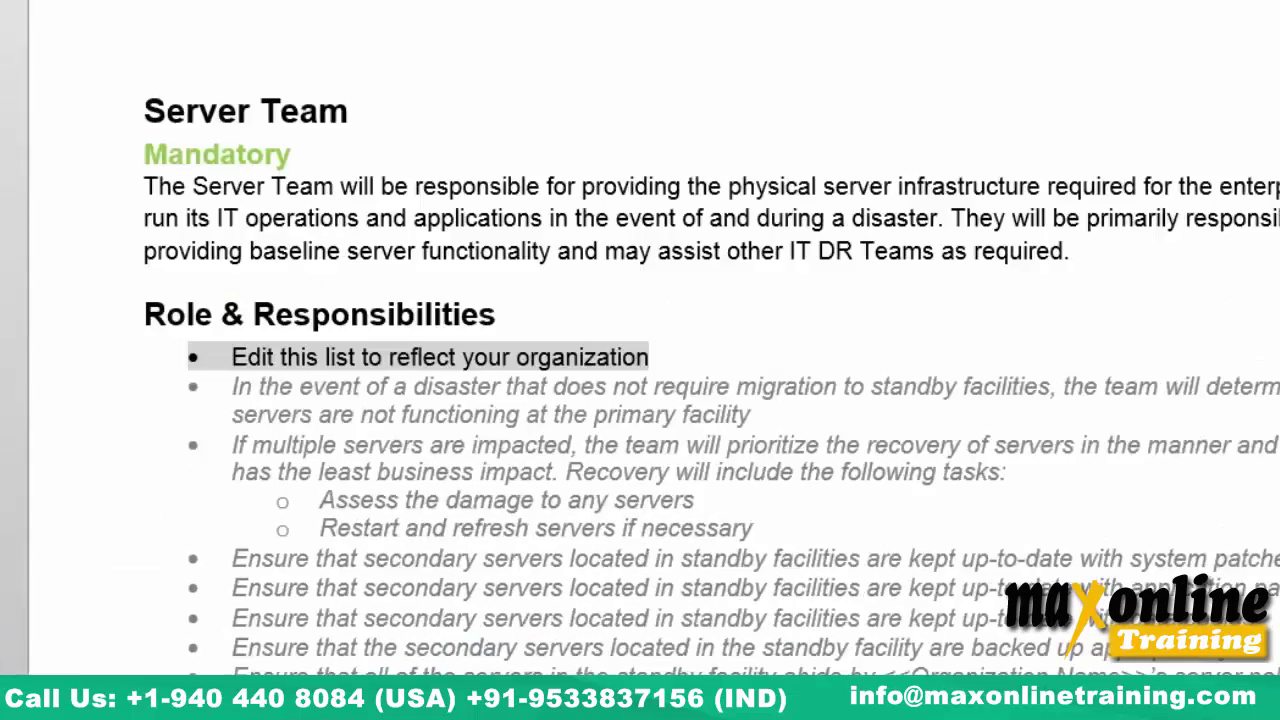
scroll(640, 340, down, 15)
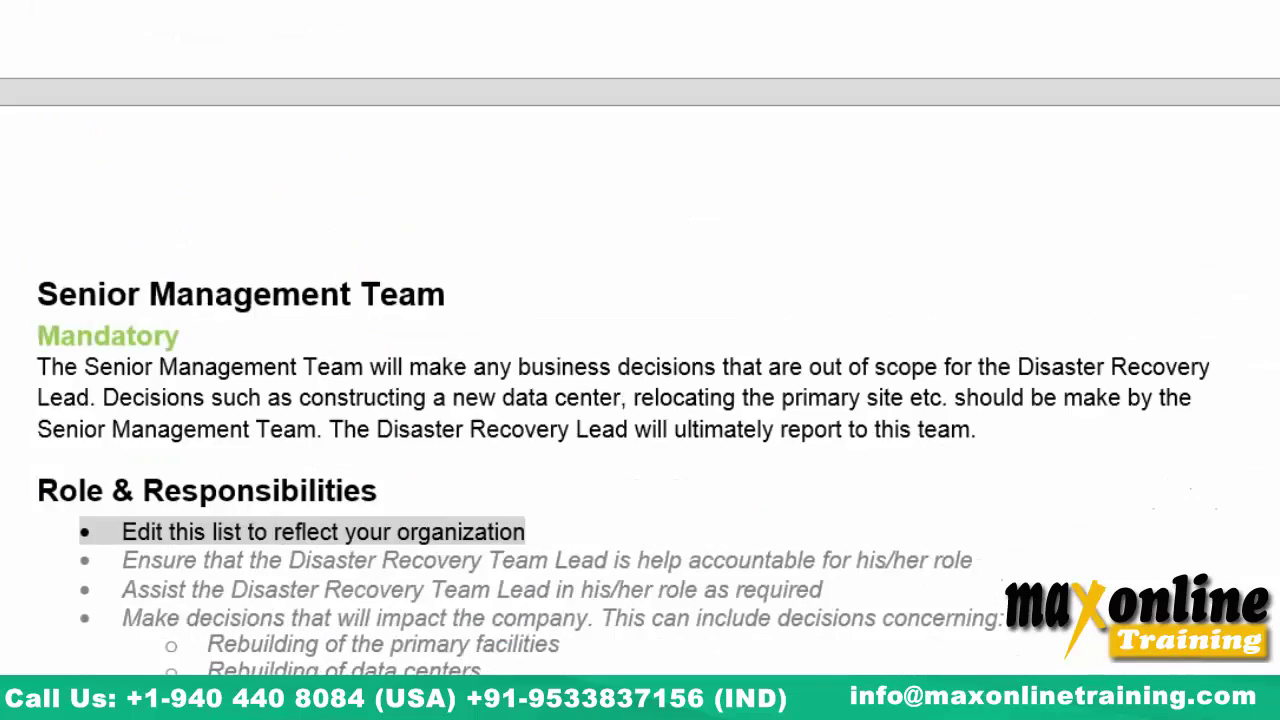
scroll(640, 340, down, 10)
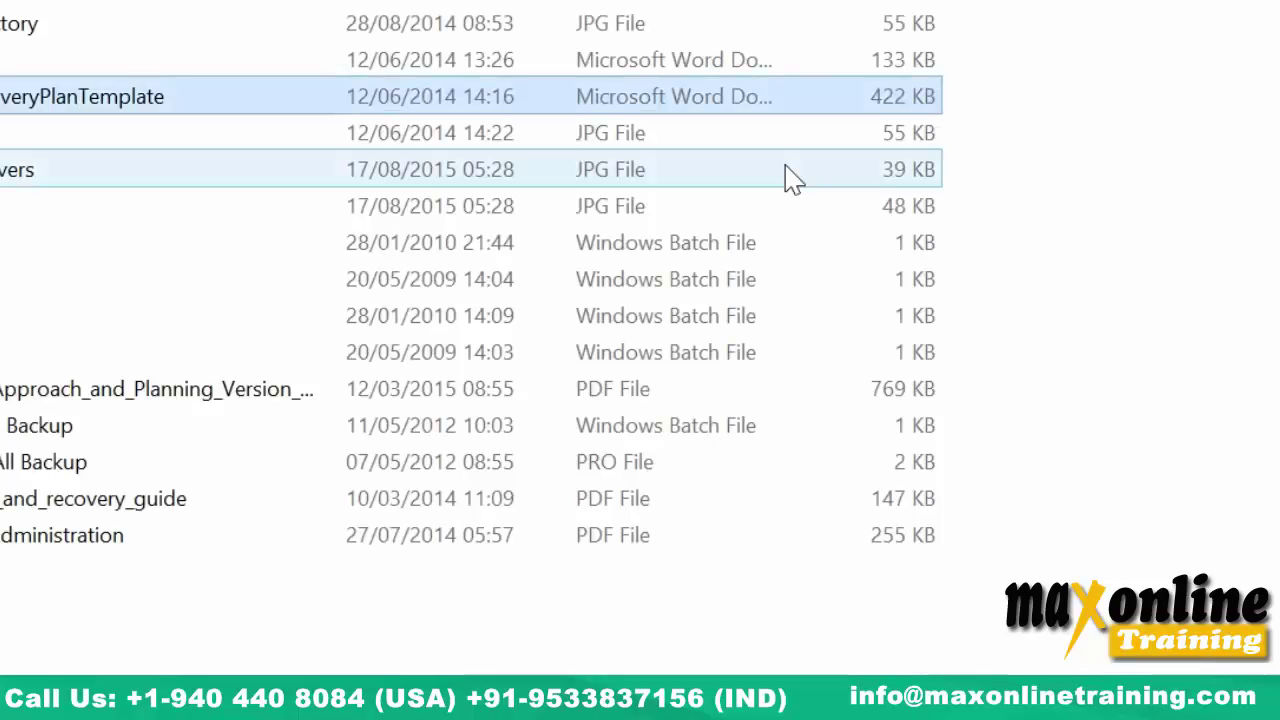
click(440, 690)
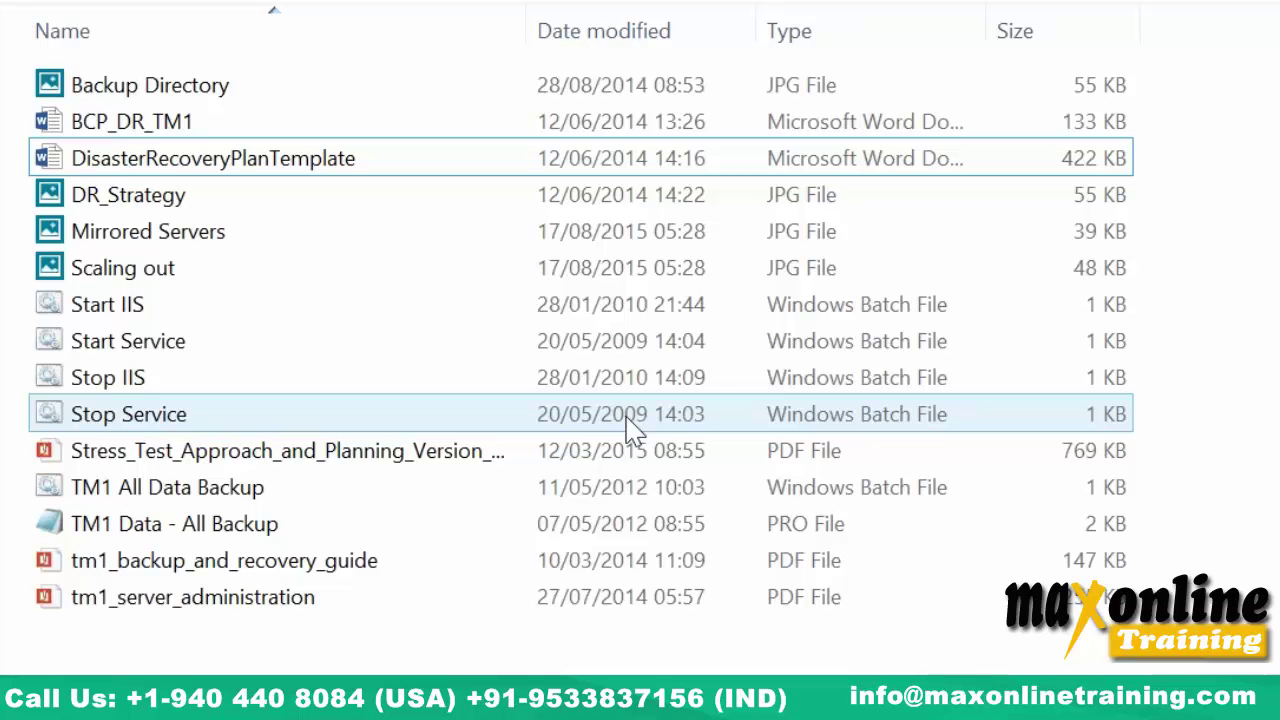
Step: View the Mirrored Servers diagram, then advance to the Scaling Out configurations image
double_click(181, 240)
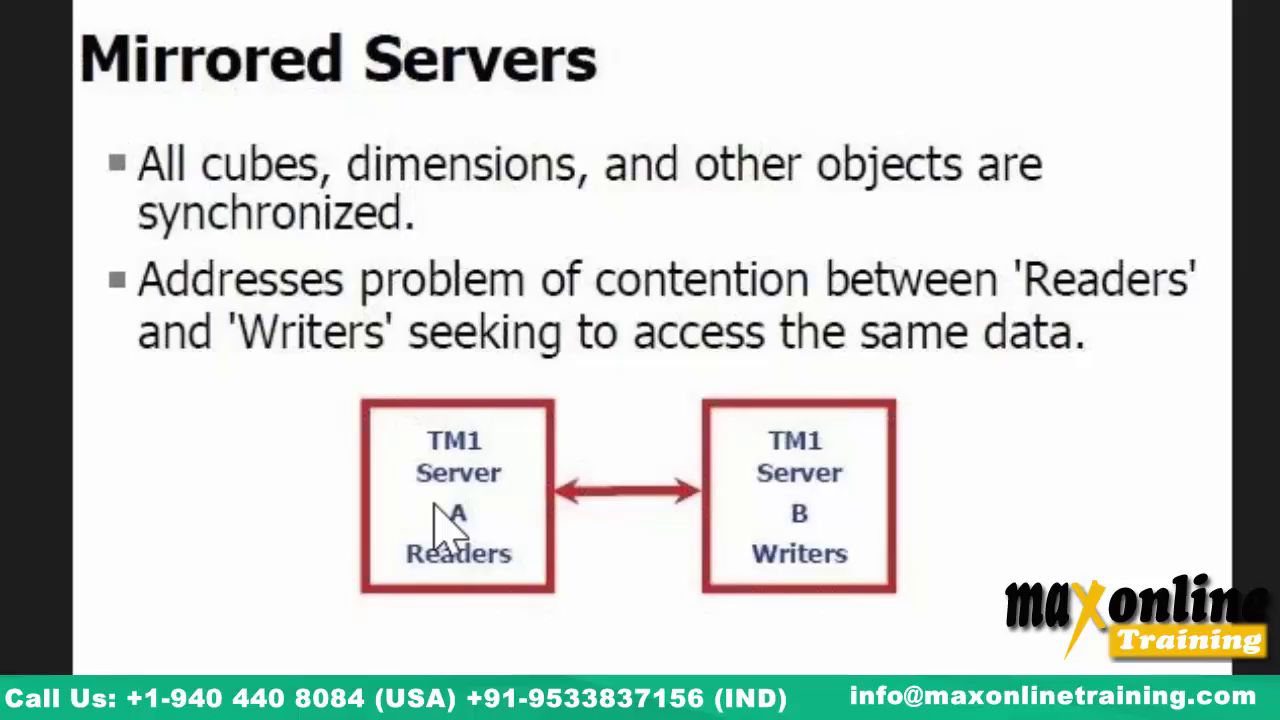
click(621, 551)
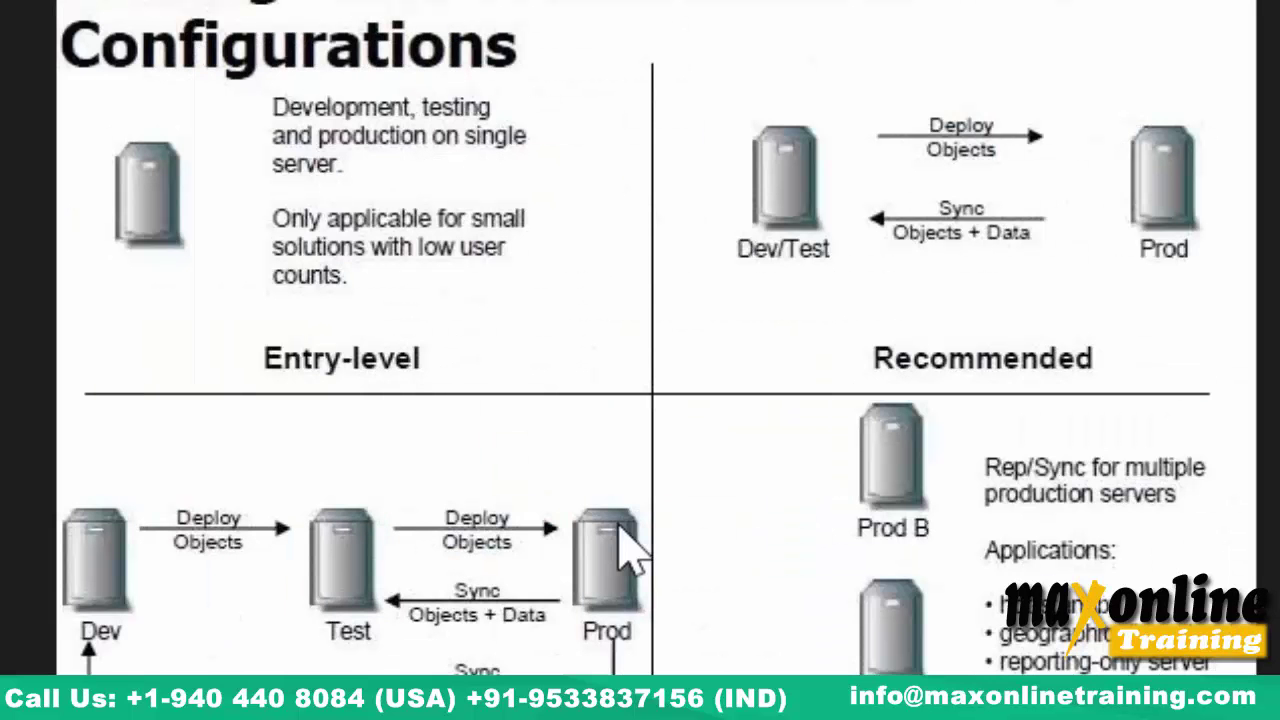
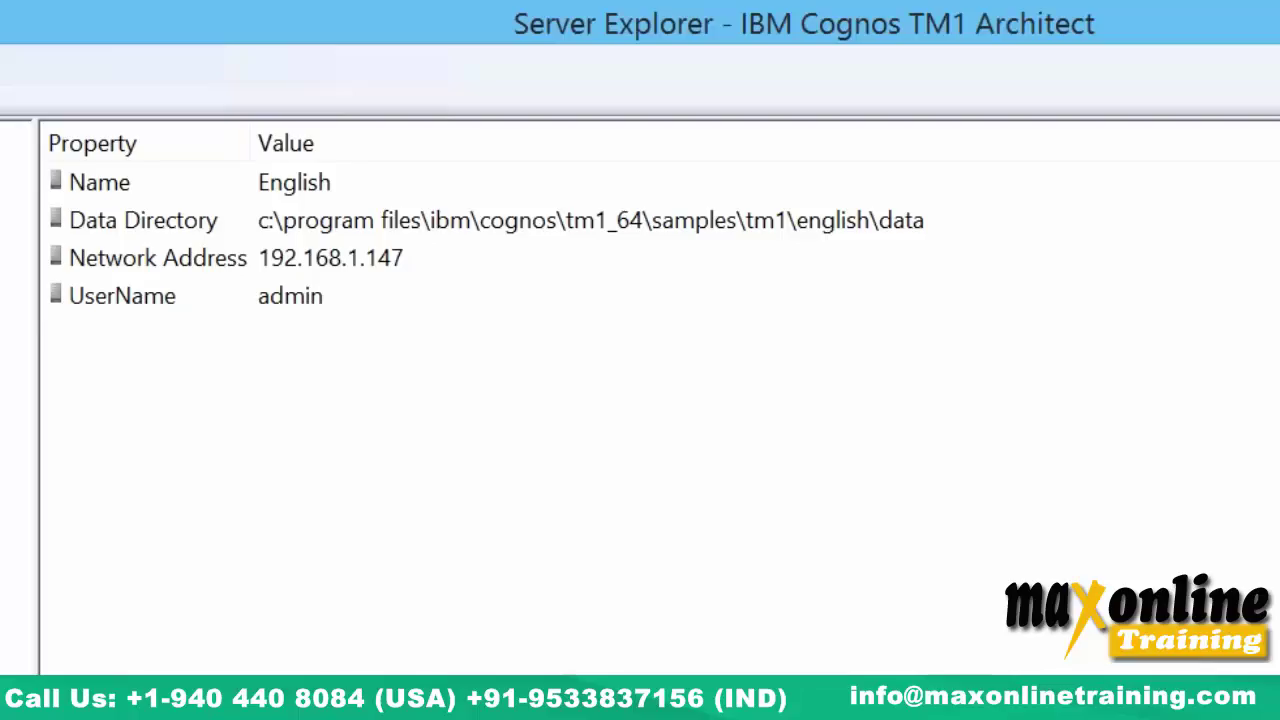
Step: Move down the Server Explorer tree to the Quality server's entry
key(Down)
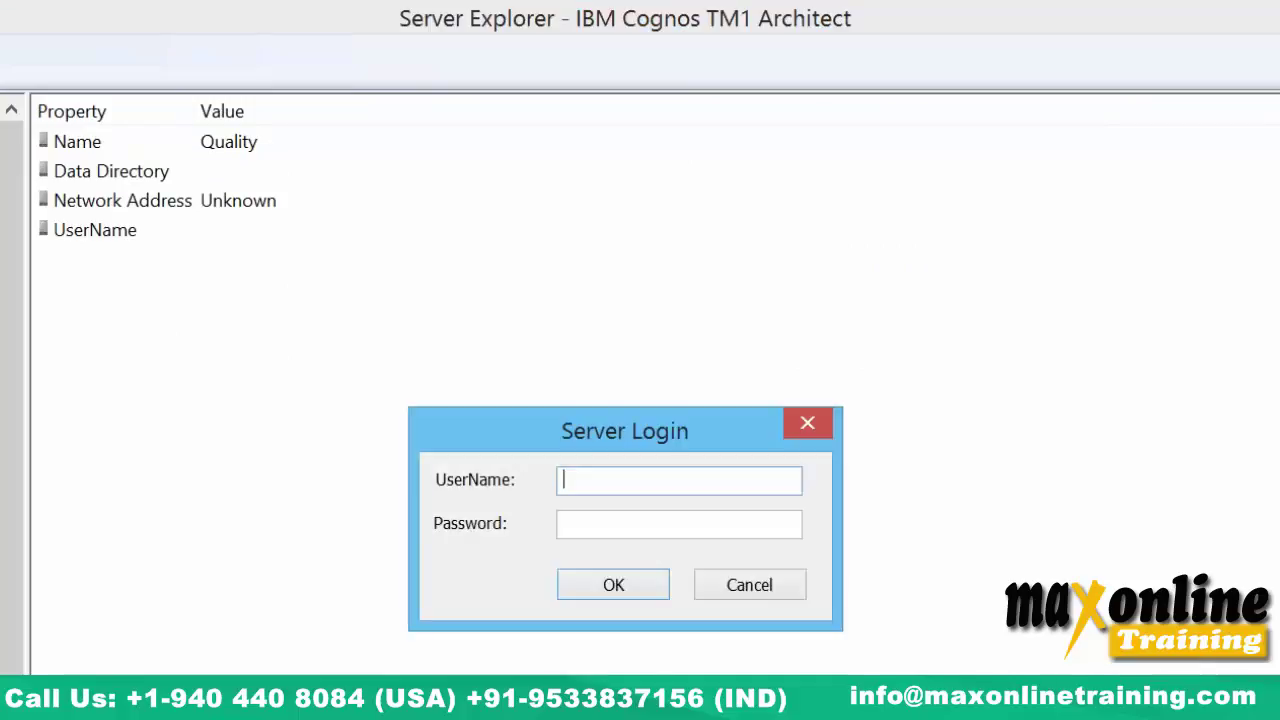
Step: Log in to the Quality server with the admin user name and select a cube in the tree
text(admin)
key(Tab)
key(Return)
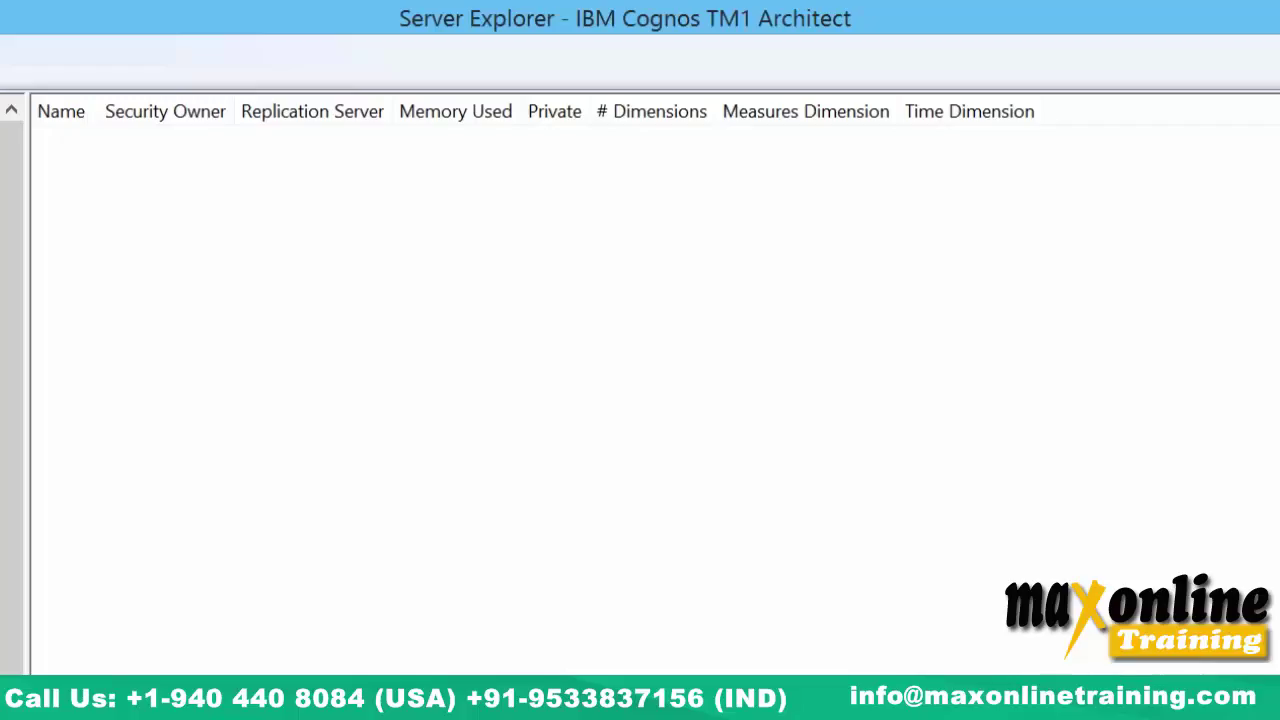
click(100, 472)
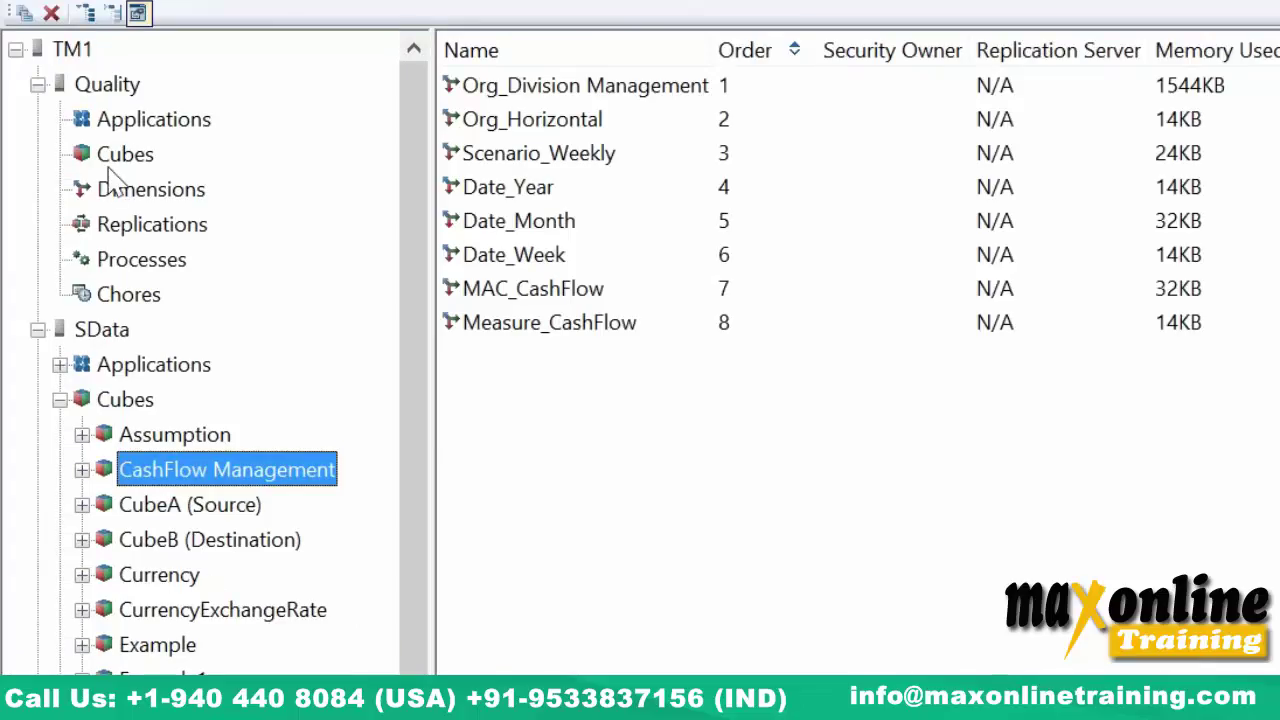
Step: Insert a new replication in Quality with SData as the source server
right_click(165, 235)
click(204, 262)
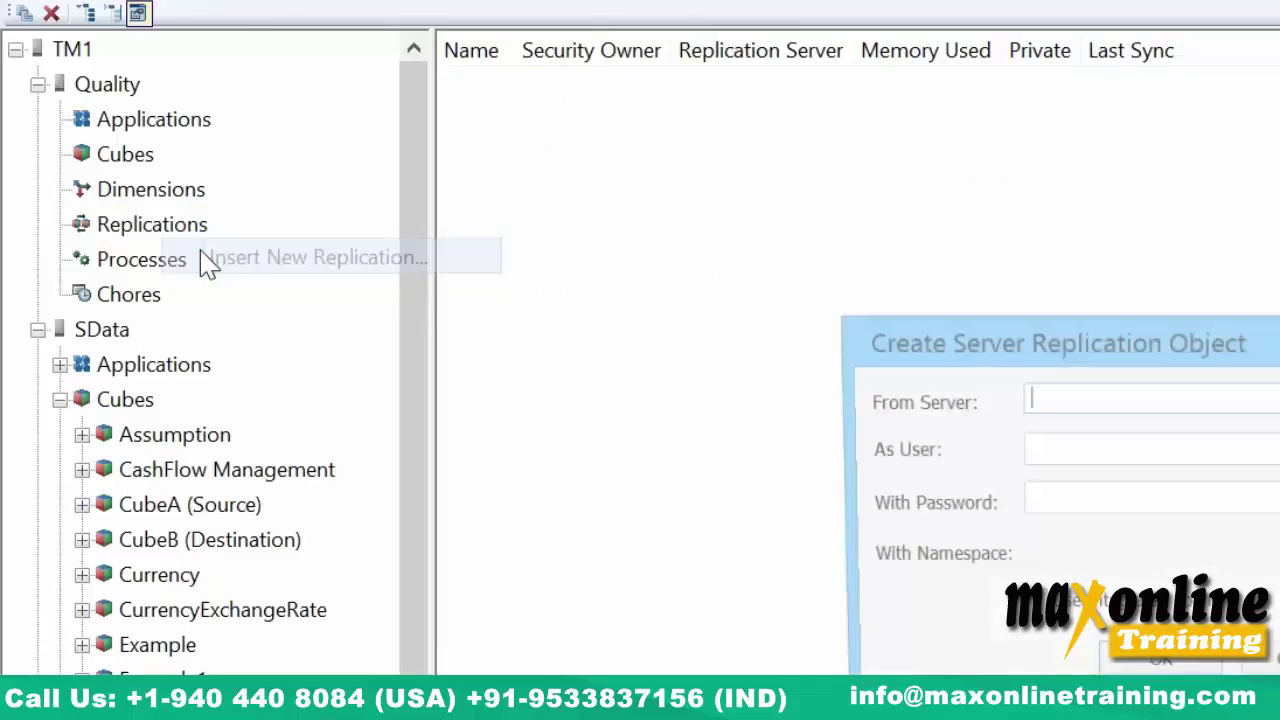
click(1279, 400)
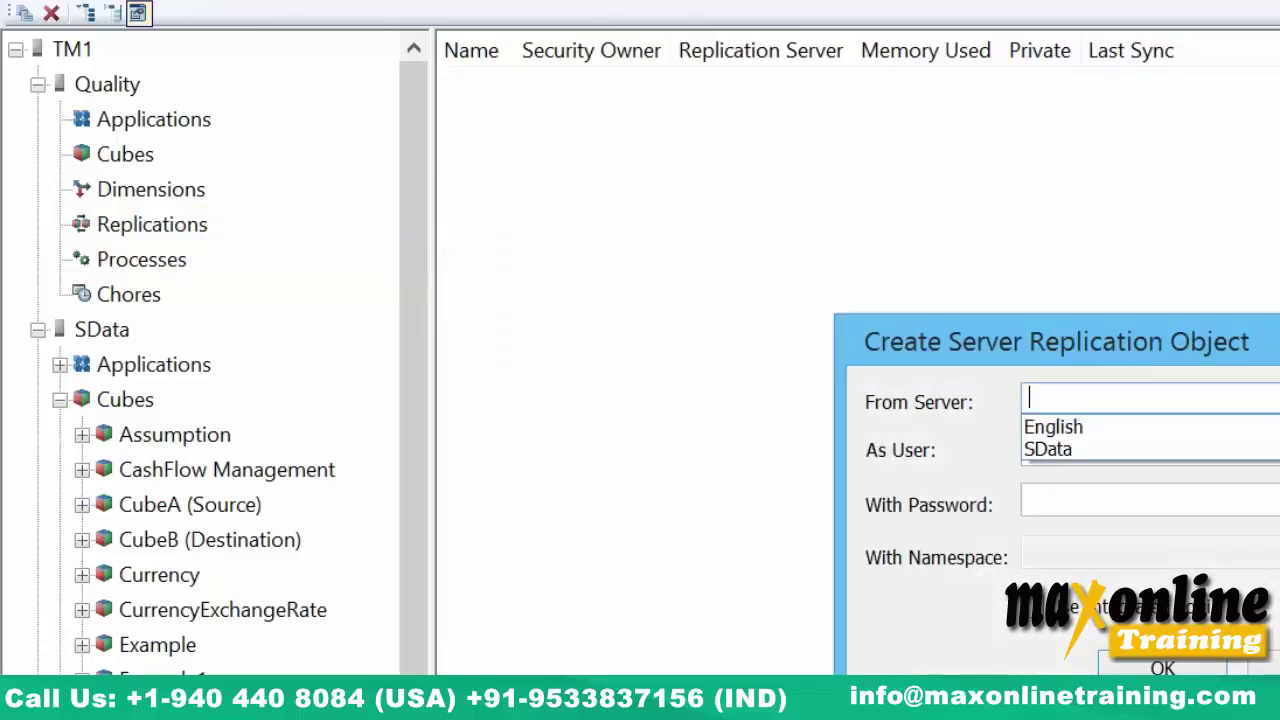
click(1262, 451)
Step: Enter the admin user name and account password for the SData server
click(1243, 459)
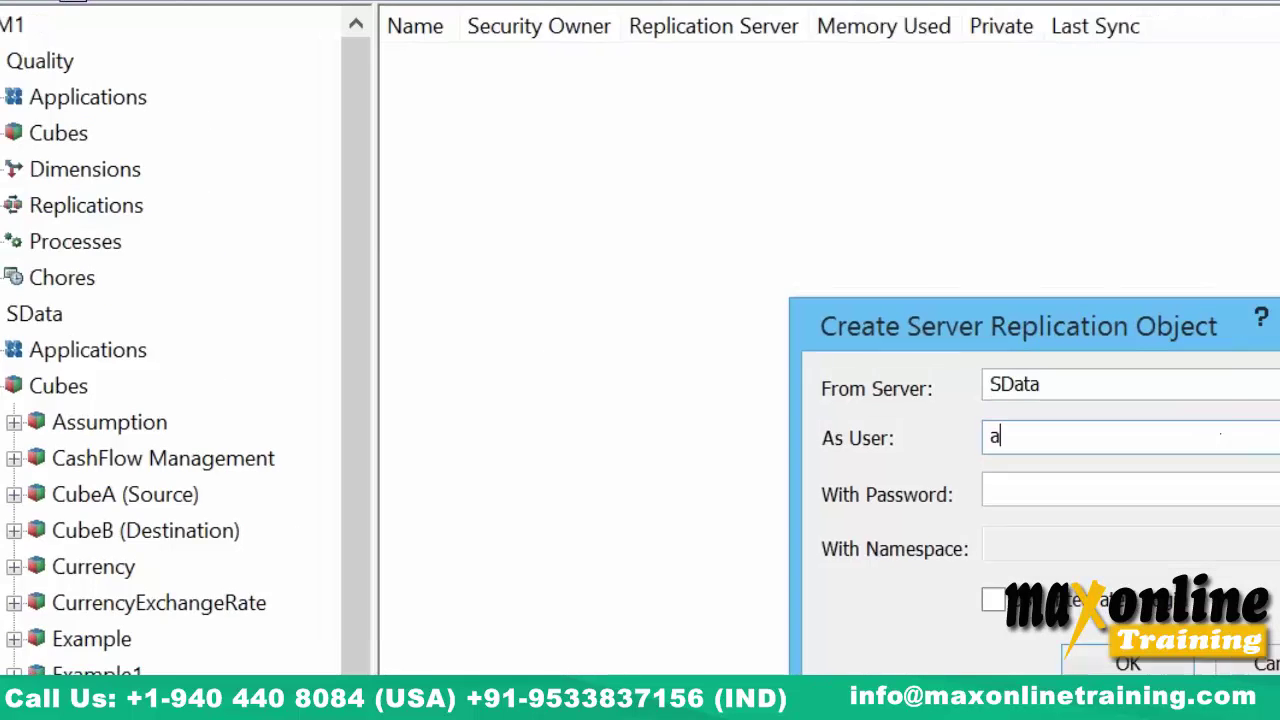
key(Tab)
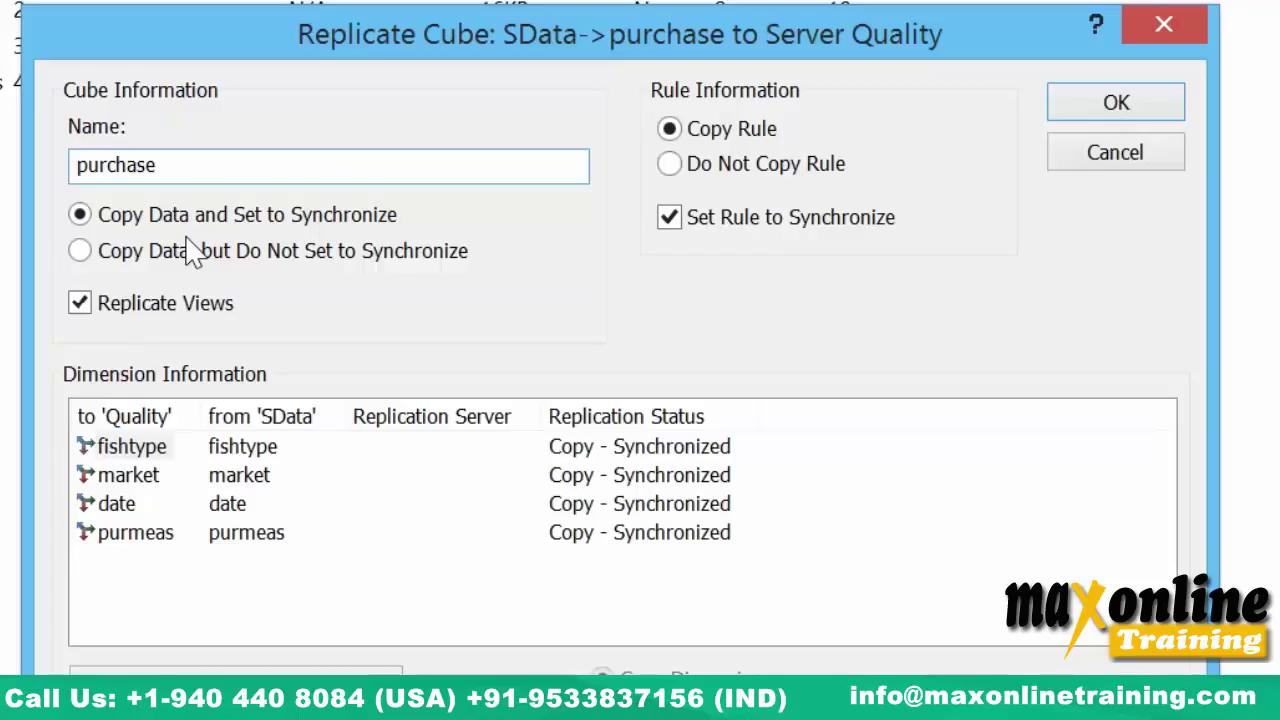
Step: Confirm the purchase cube replication, then expand Quality's Cubes and select purchase
click(1080, 95)
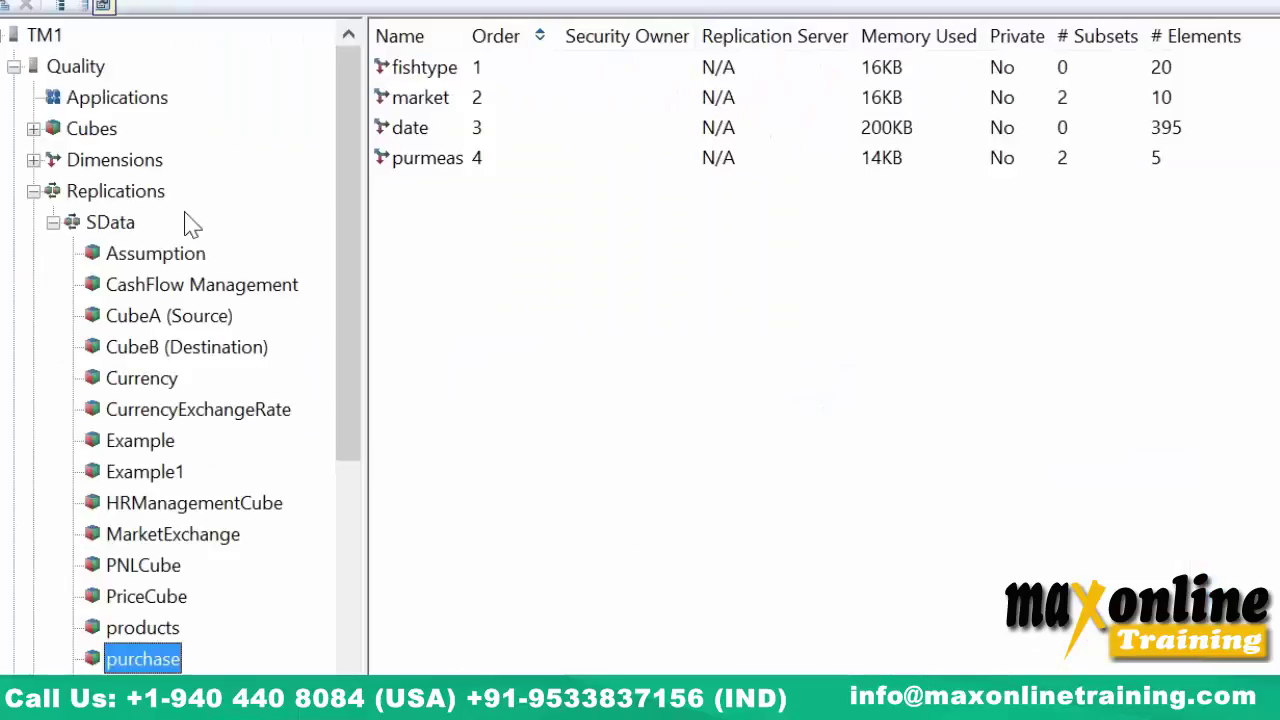
click(33, 129)
click(118, 160)
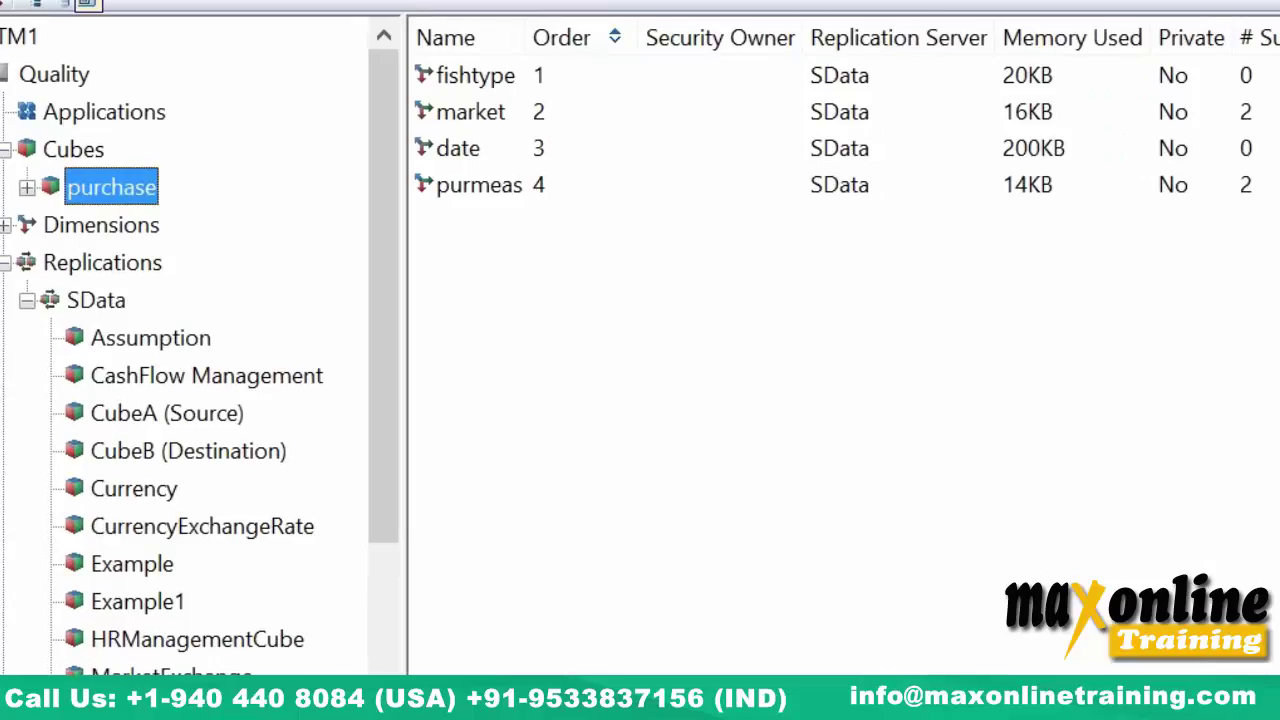
Step: Open Quality's purchase cube, load View2 and recalculate it
double_click(100, 200)
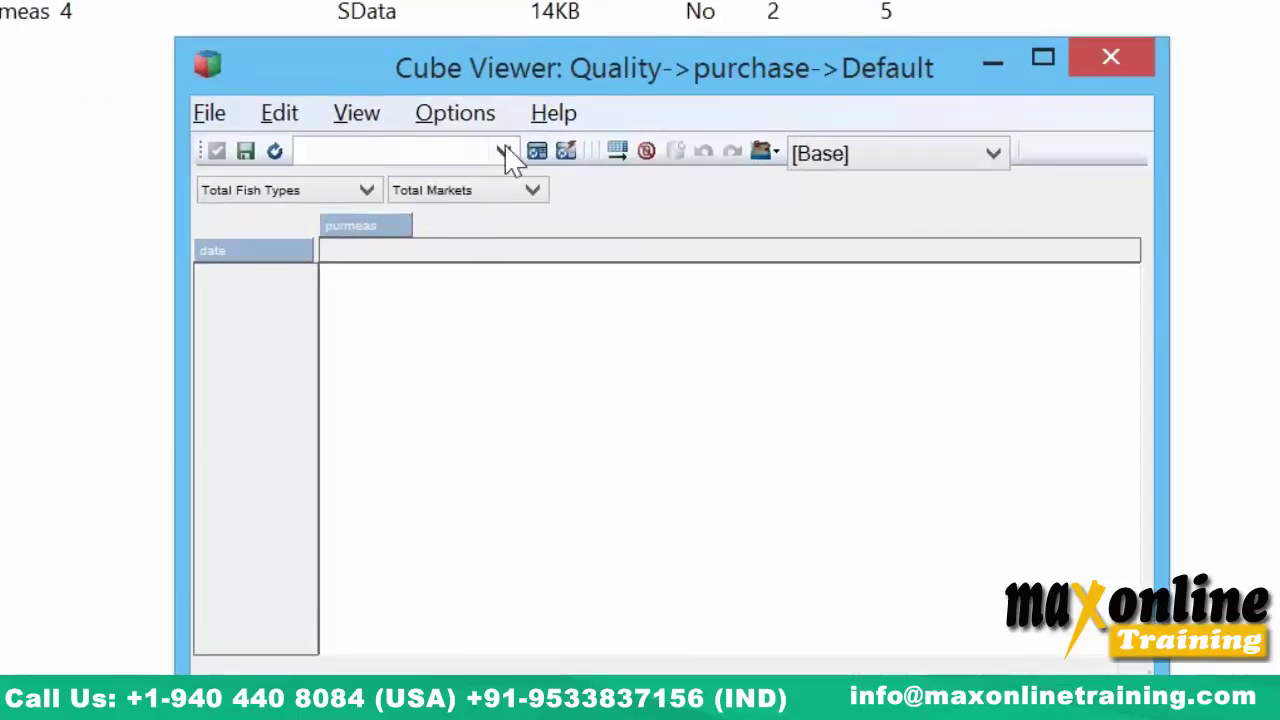
click(677, 215)
click(500, 180)
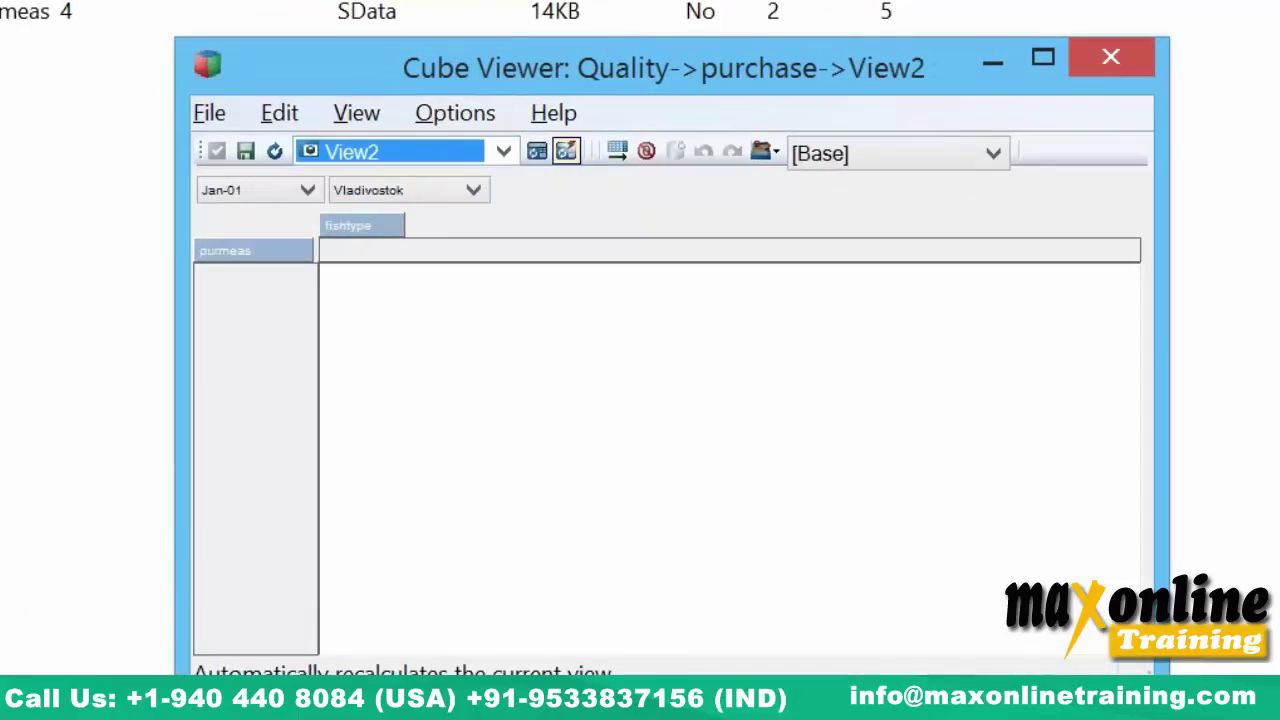
click(537, 151)
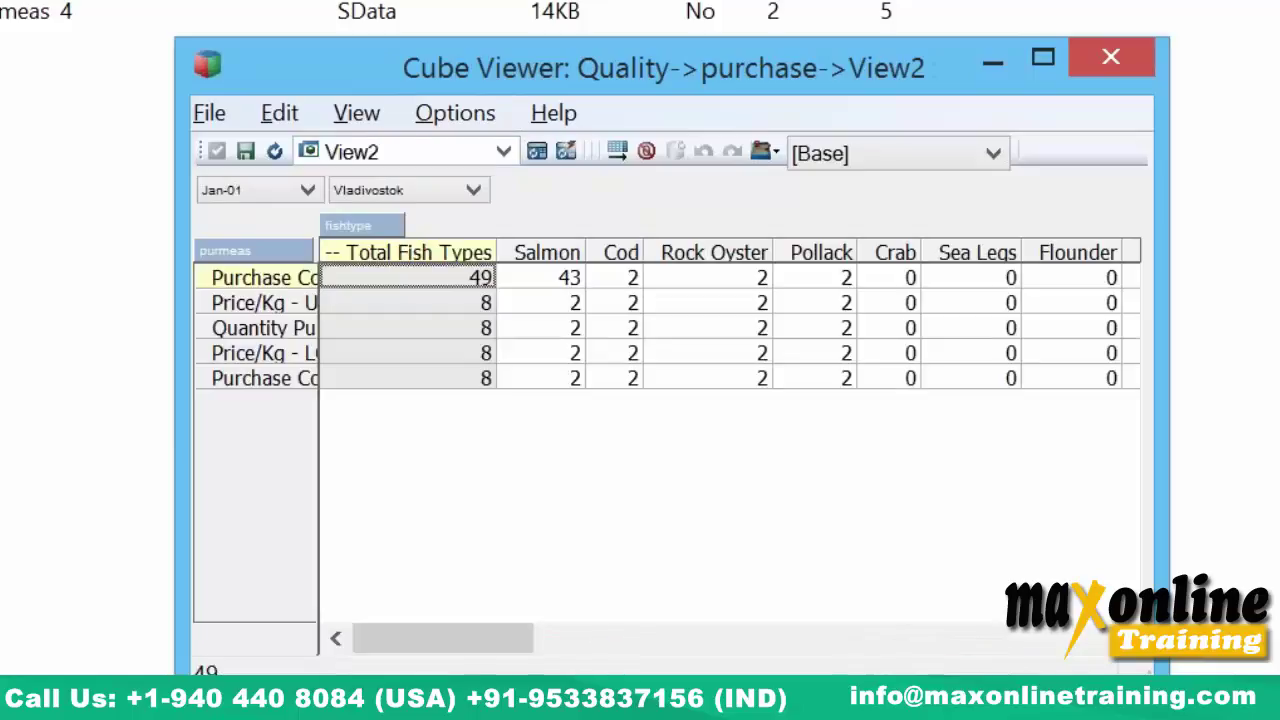
Step: Enter Salmon values 1 1 1 1 1 and Cod values 11 1 1 1 1, then recalculate
click(563, 280)
text(1 1 1 1 1)
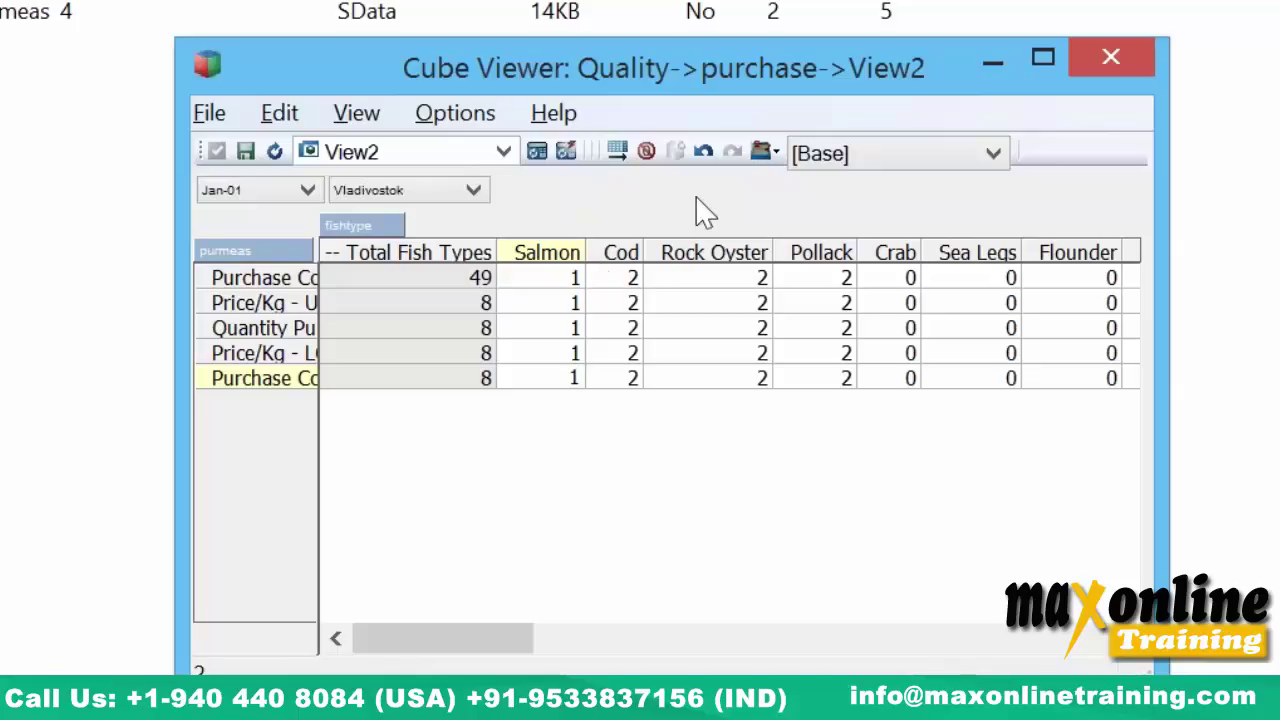
click(602, 284)
text(11 1 1 1 1)
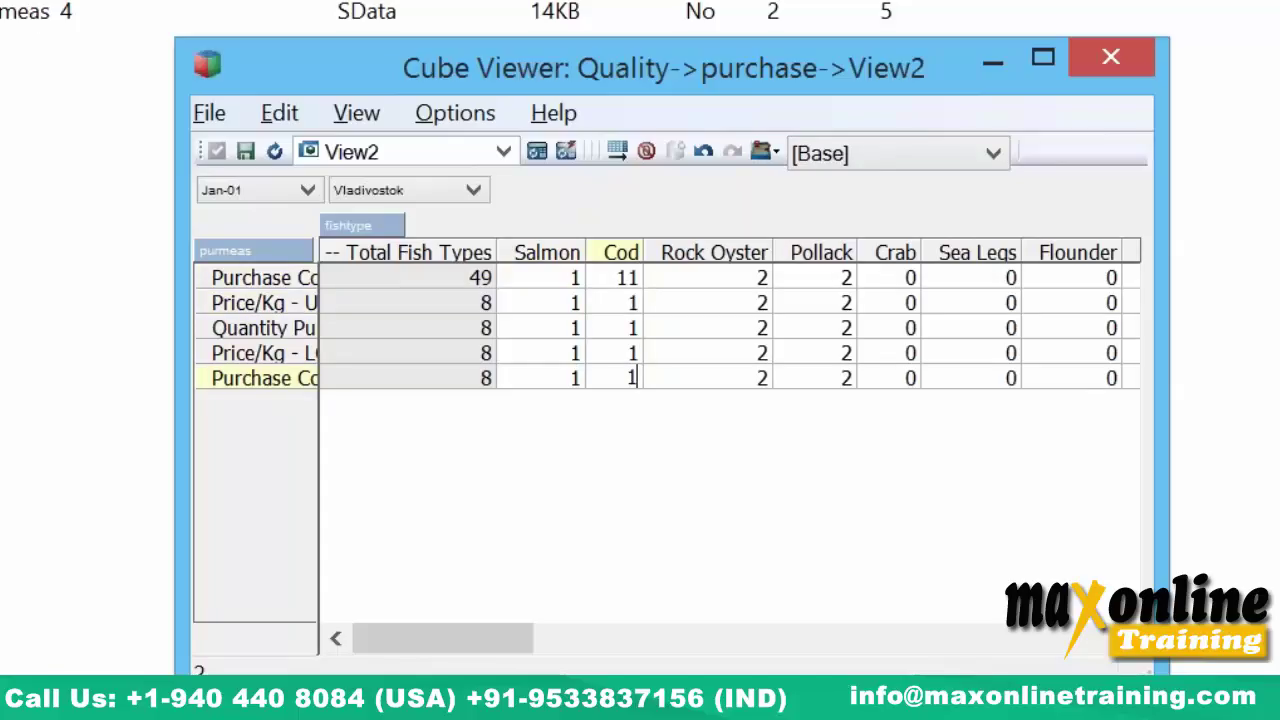
click(538, 151)
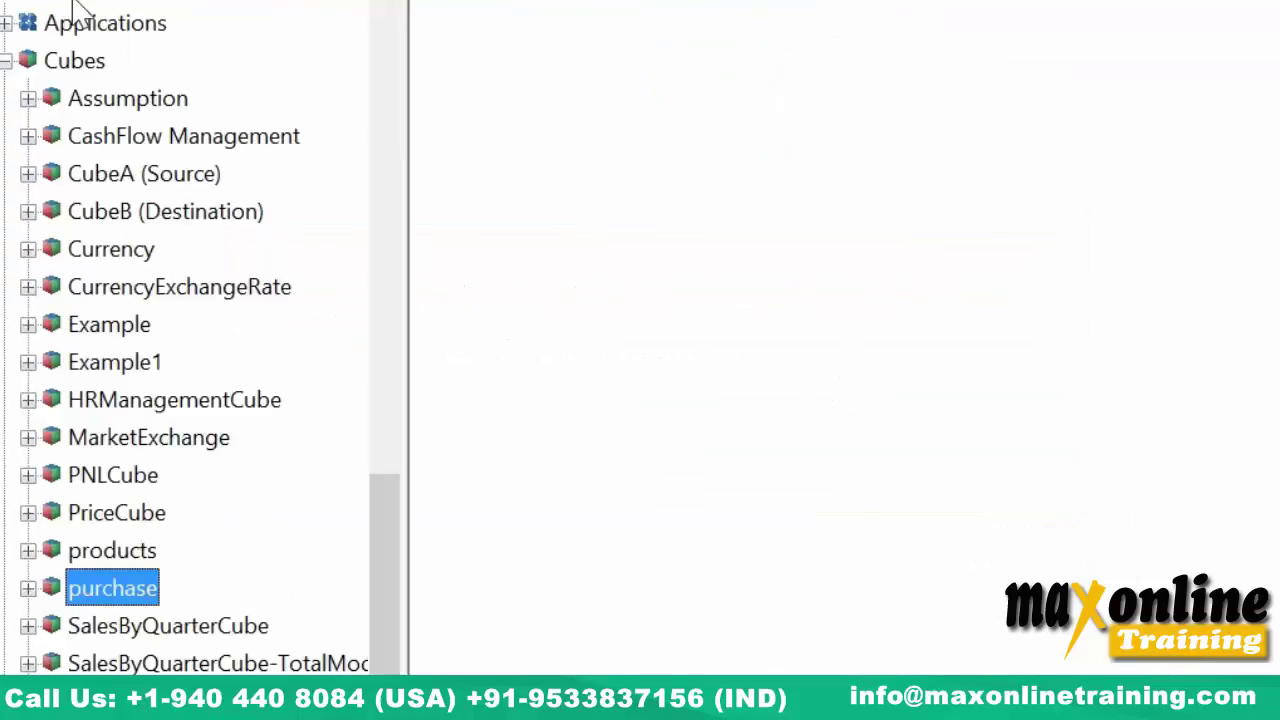
Step: Log in to SData with the admin account and recalculate its purchase View2, totalling 49
text(admin)
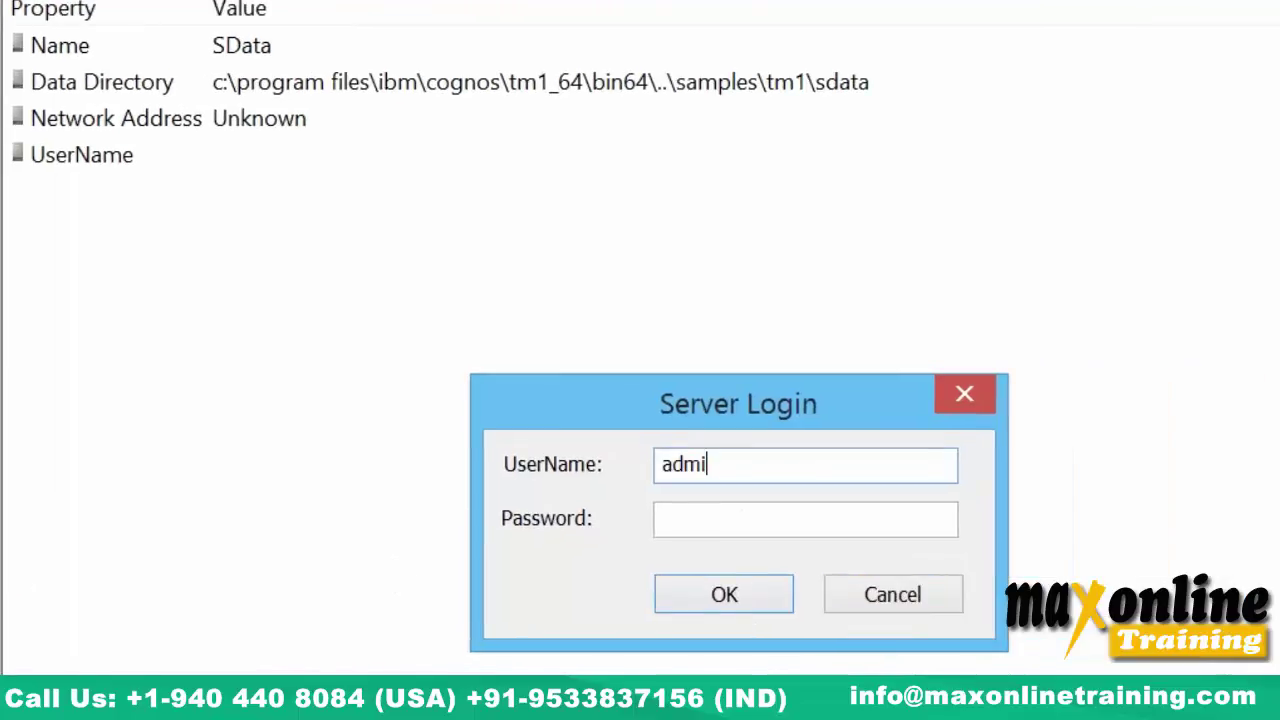
key(Tab)
key(Return)
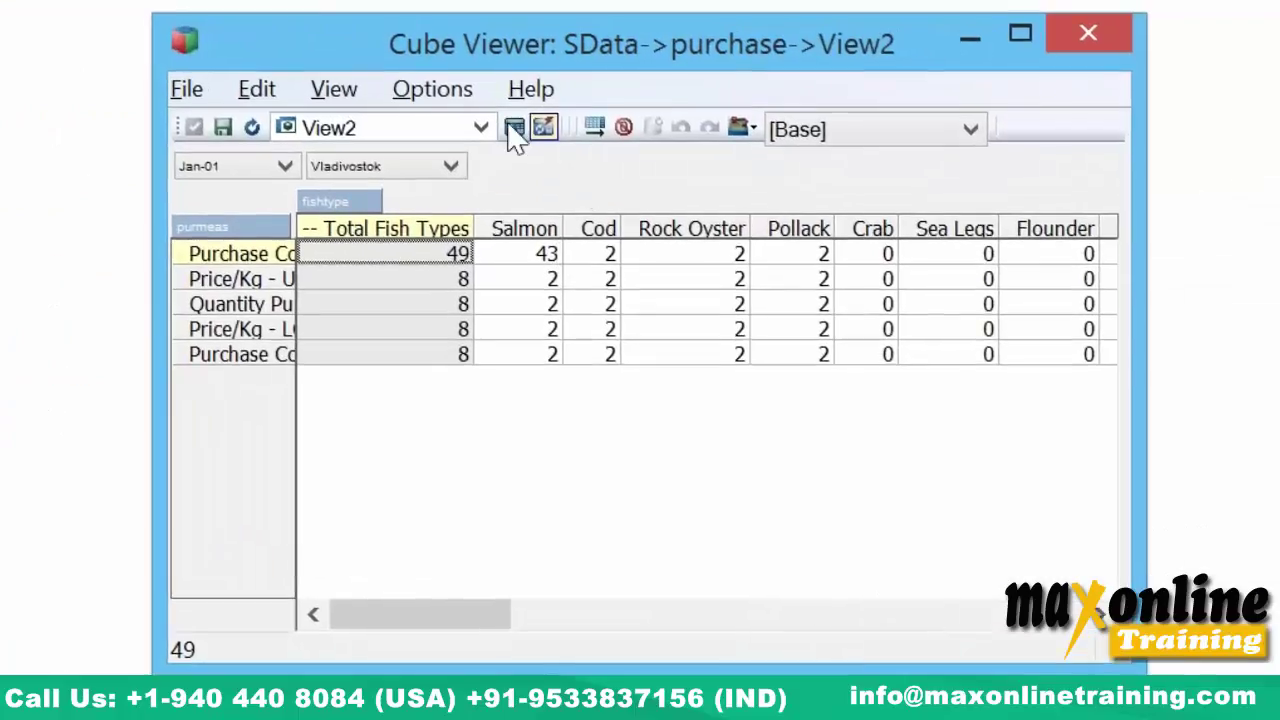
click(513, 130)
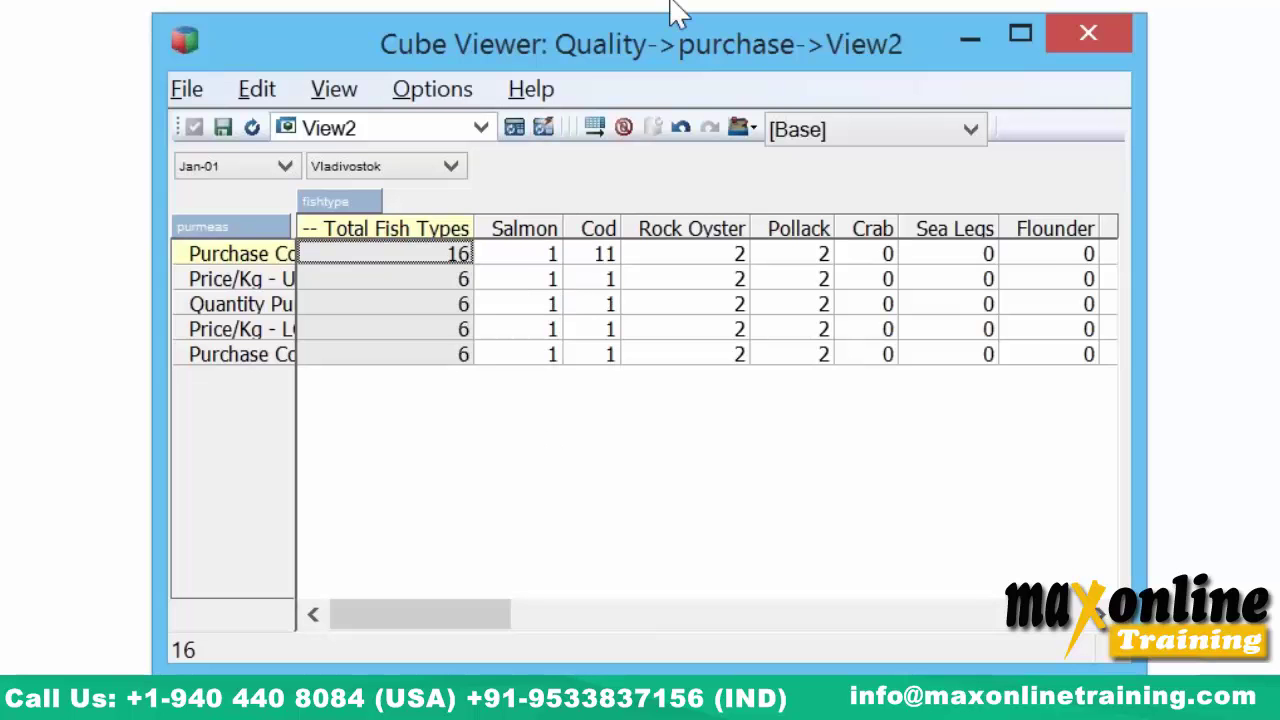
Step: Arrange the Quality and SData purchase View2 viewers side by side for comparison
drag(606, 60, 217, 0)
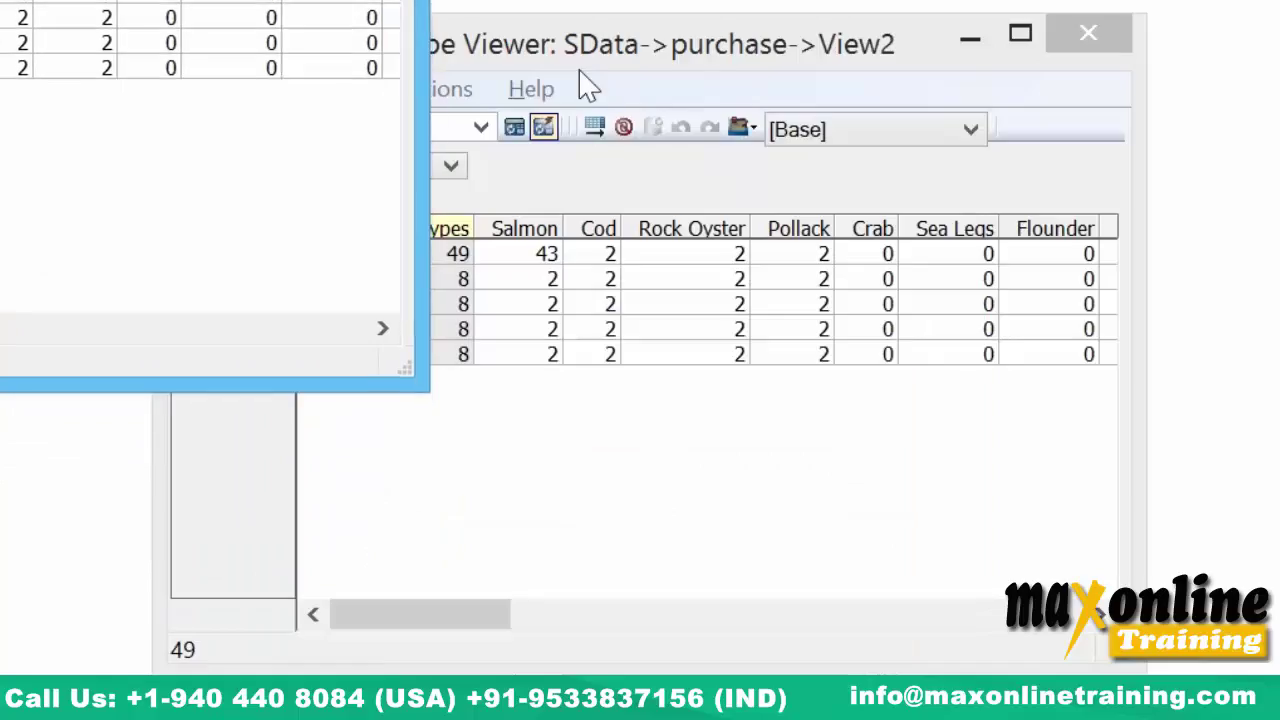
drag(590, 36, 1021, 48)
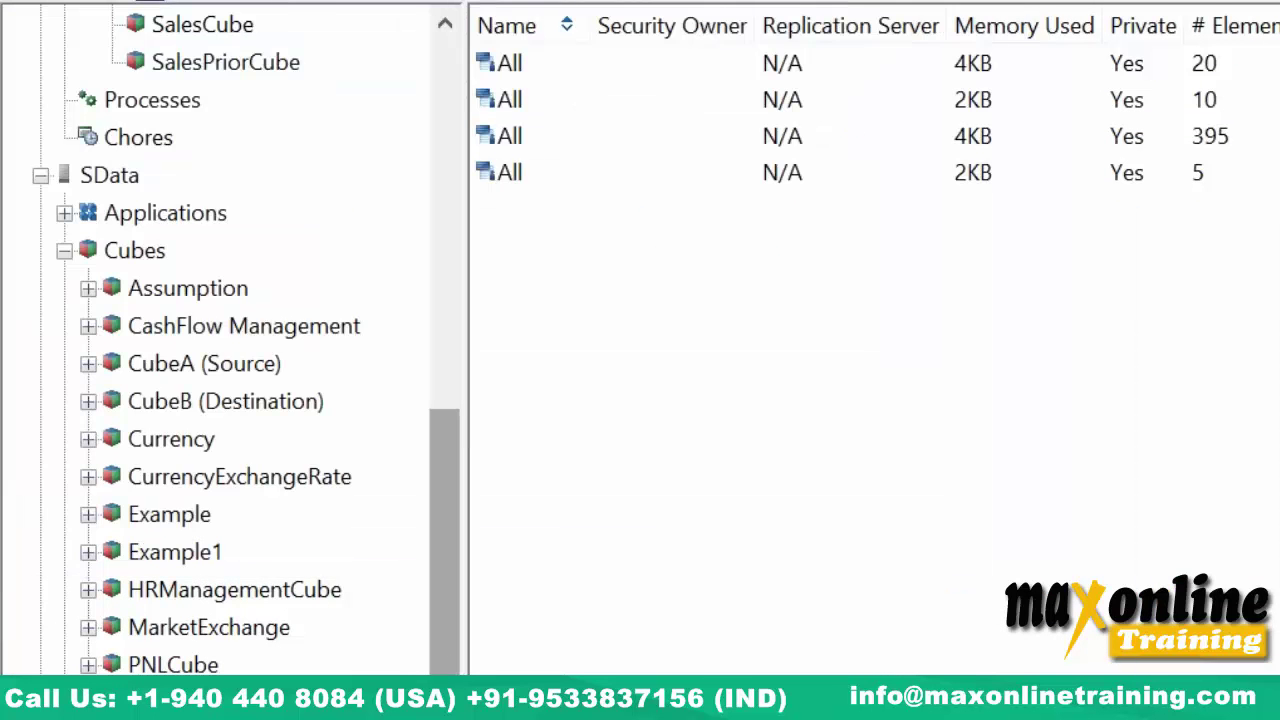
scroll(437, 514, down, 3)
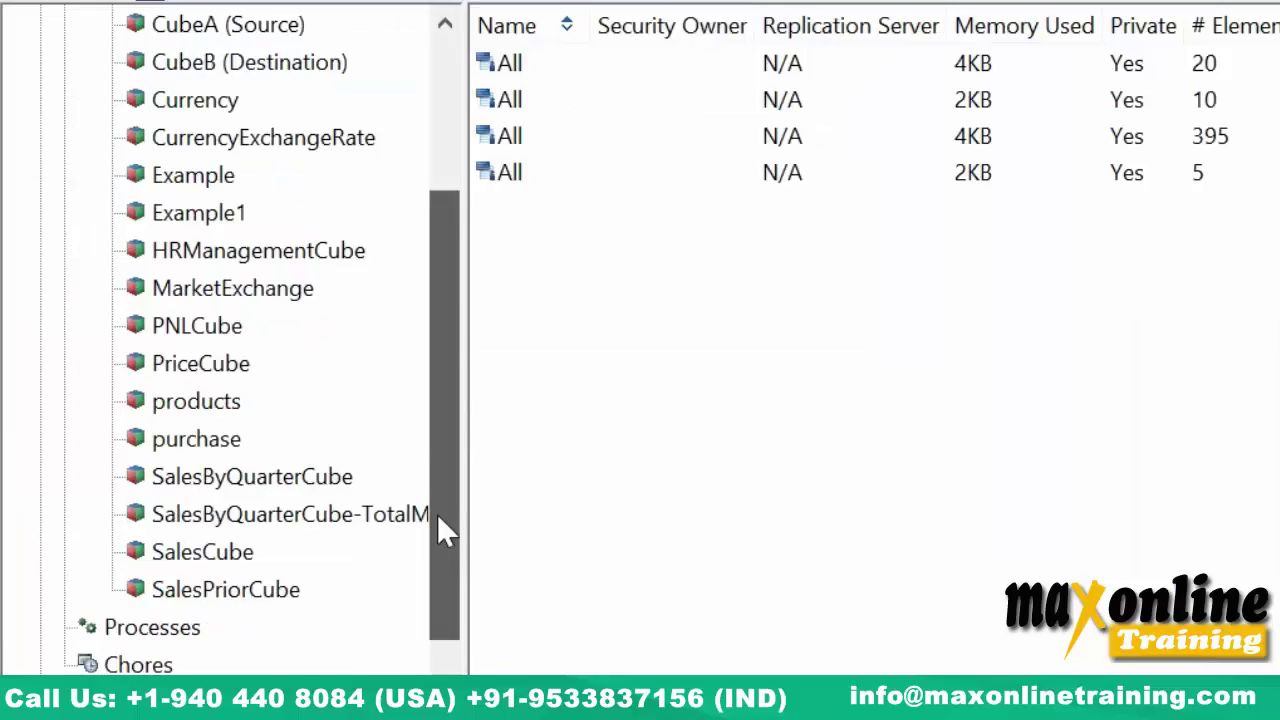
scroll(432, 457, up, 4)
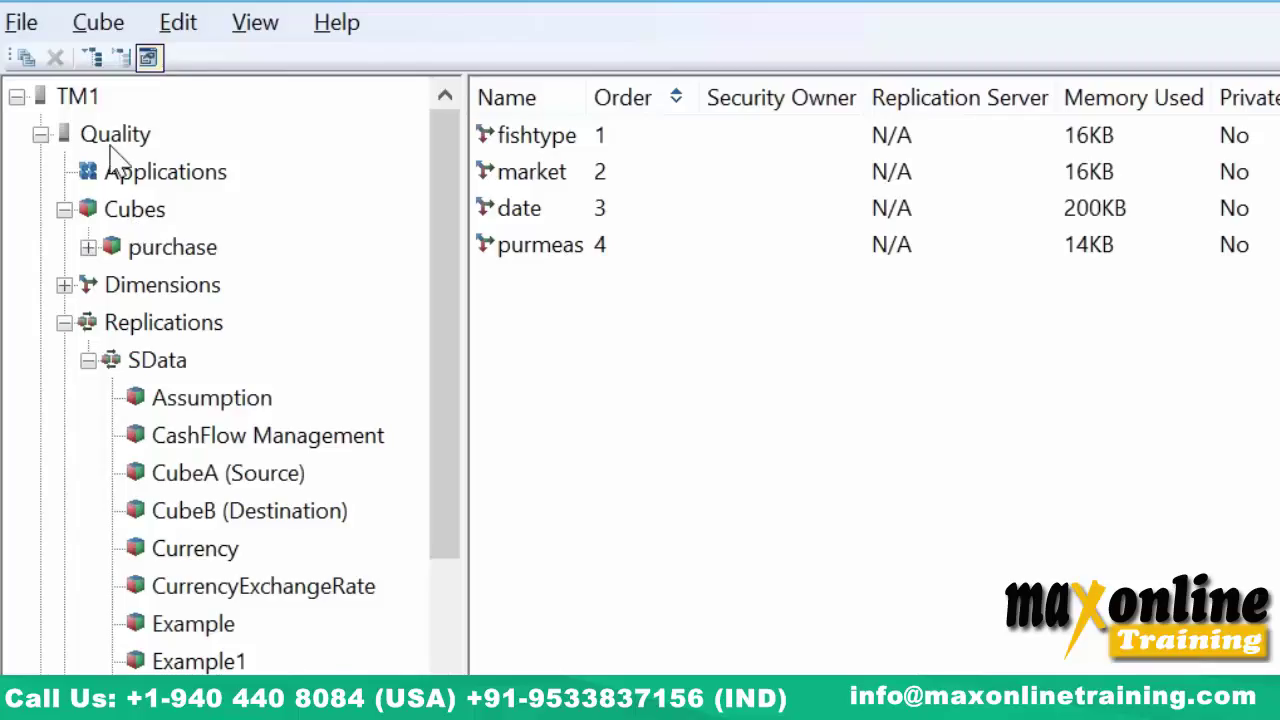
Step: Select the SData replication under Quality's Replications
click(160, 360)
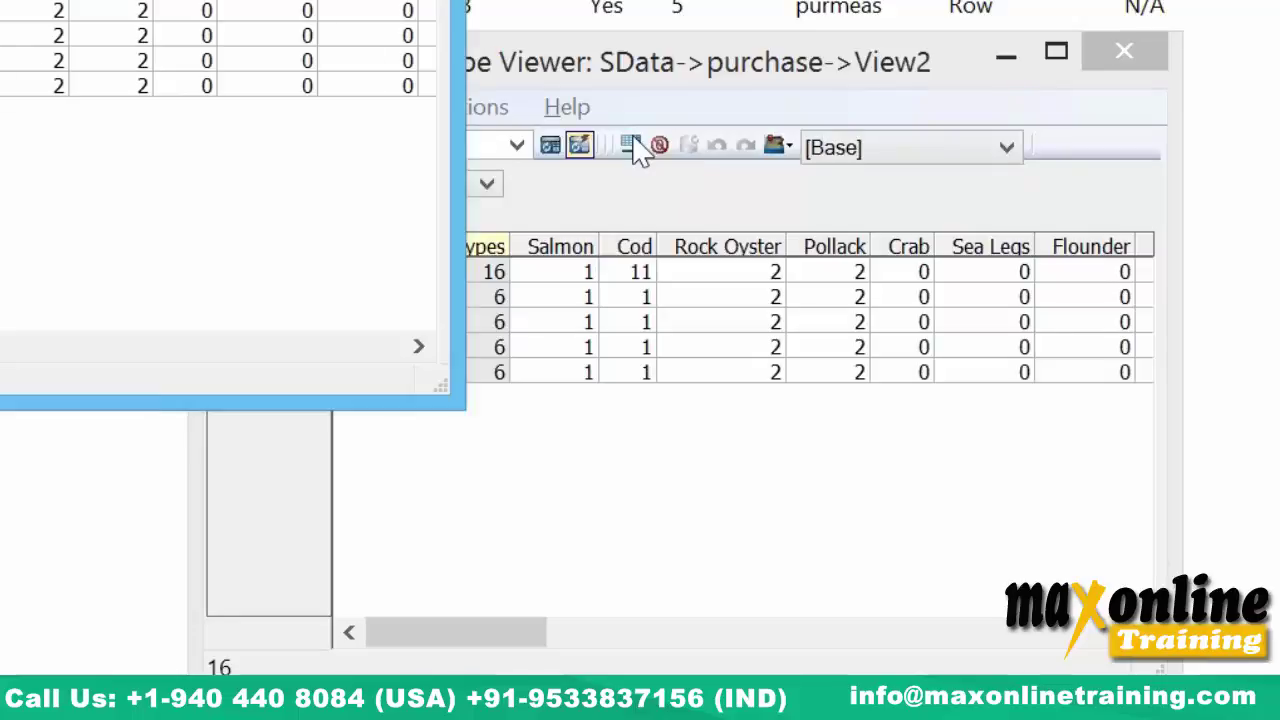
Step: Enter Salmon values 33, 3, 3, 3 in SData's purchase View2
click(563, 280)
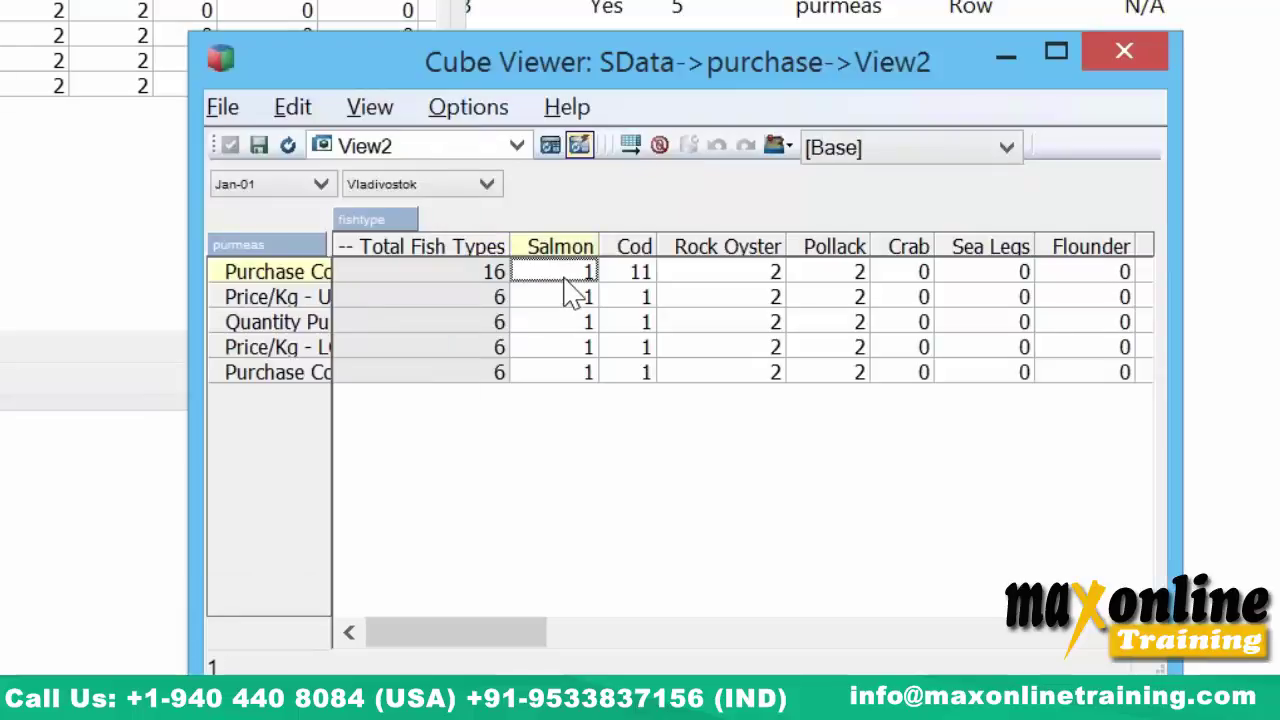
text(33)
key(Return)
text(3)
key(Return)
text(33)
key(Return)
text(3)
Step: Fill the Cod column with 3s
click(622, 280)
key(3)
key(Return)
text(3)
key(Return)
text(3)
Step: Fill the Rock Oyster column with 3s and recalculate to a total of 41
key(Return)
text(3)
key(Return)
text(3)
click(745, 275)
text(3)
key(Return)
key(3)
key(Return)
key(3)
key(Return)
text(3)
key(Return)
text(3)
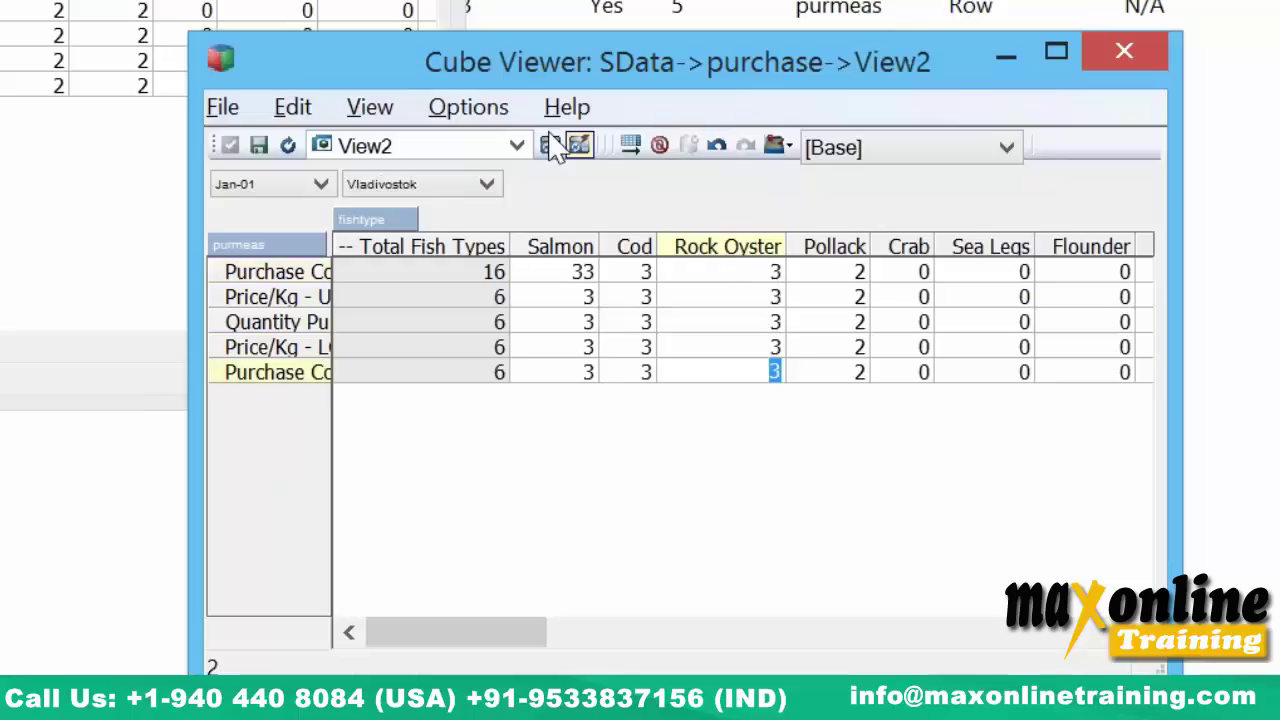
click(550, 145)
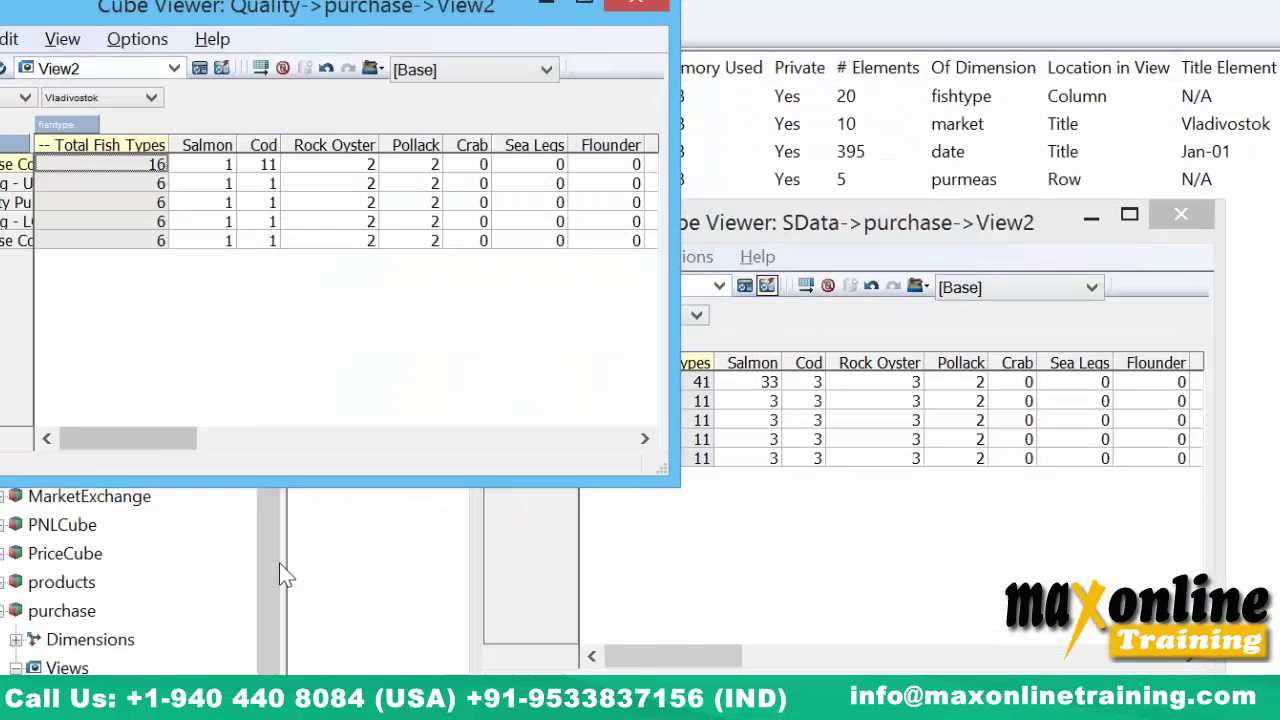
Step: Run Synchronize All Data on the replicated purchase cube under Replications > SData
click(321, 593)
drag(320, 644, 326, 341)
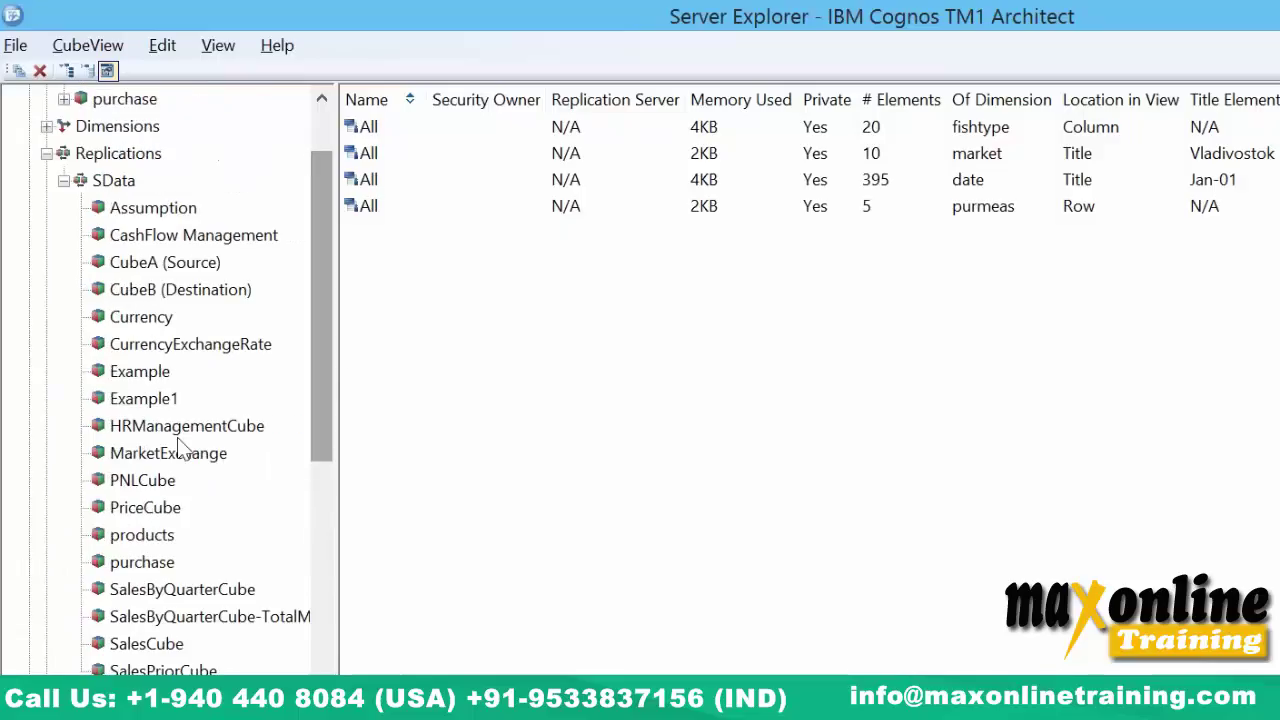
click(150, 562)
right_click(157, 562)
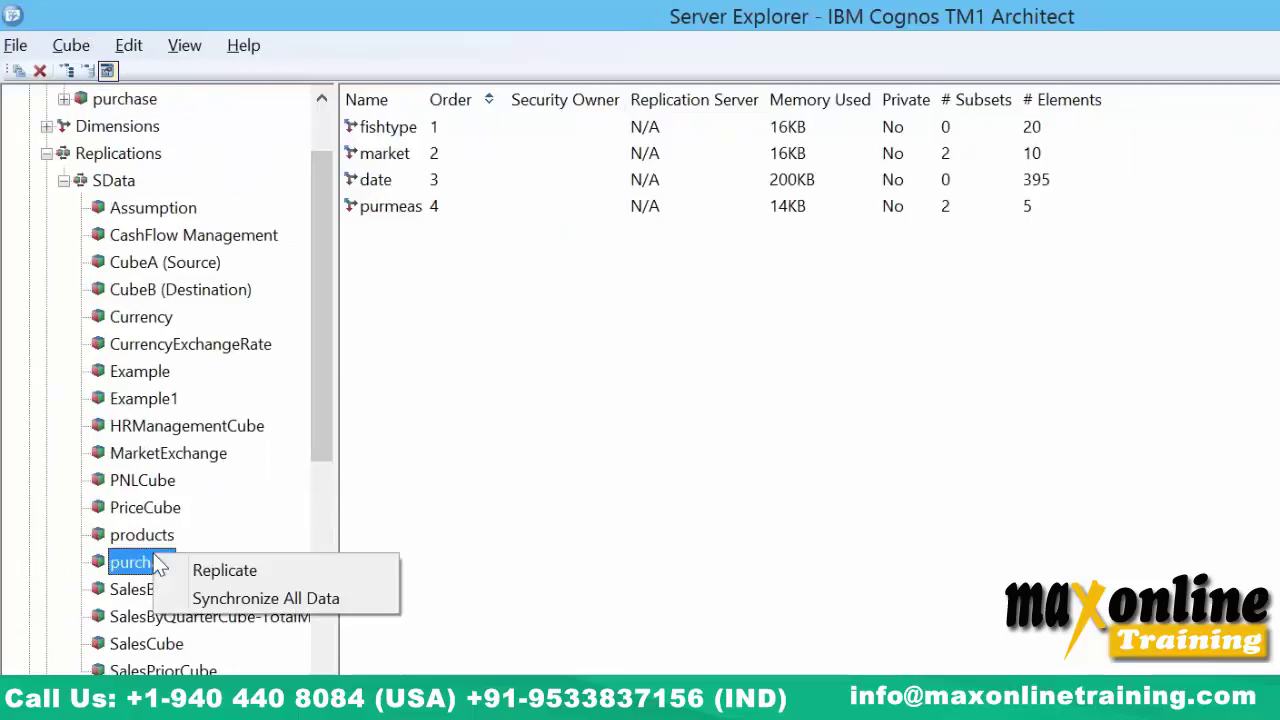
click(200, 598)
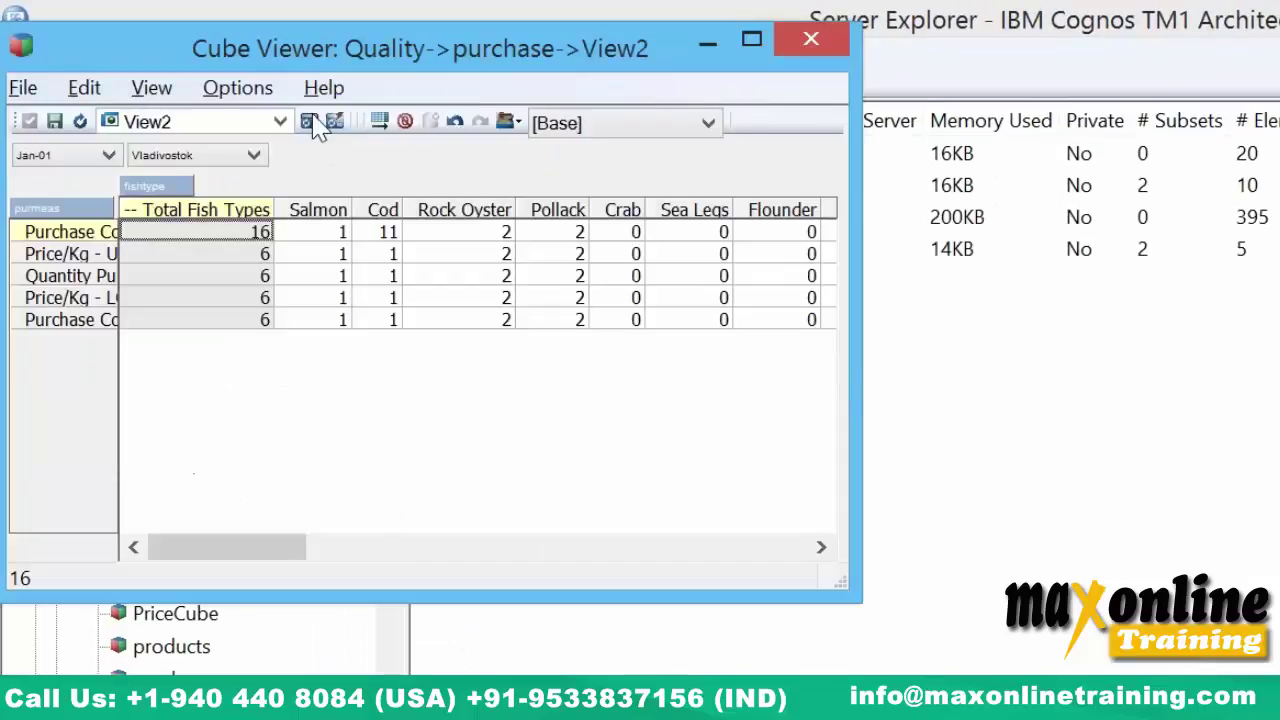
Step: Recalculate Quality's purchase view to show the synced 41 total, then close it
click(310, 121)
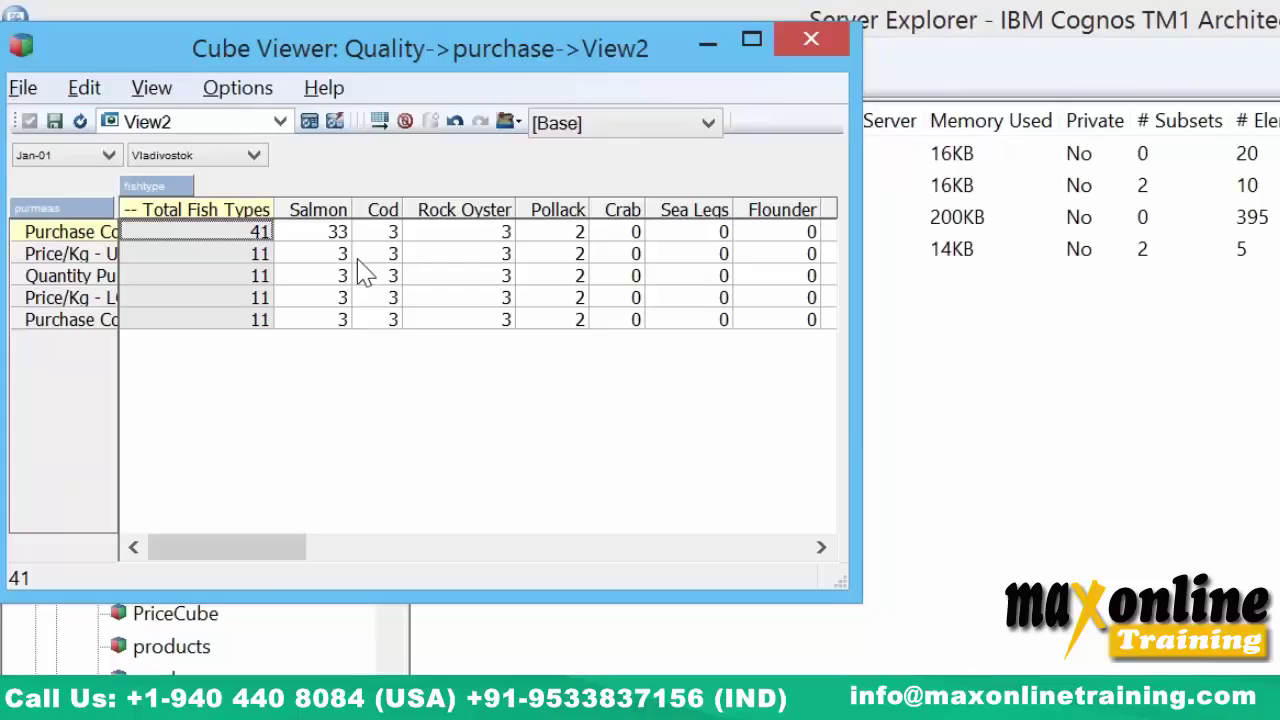
click(443, 595)
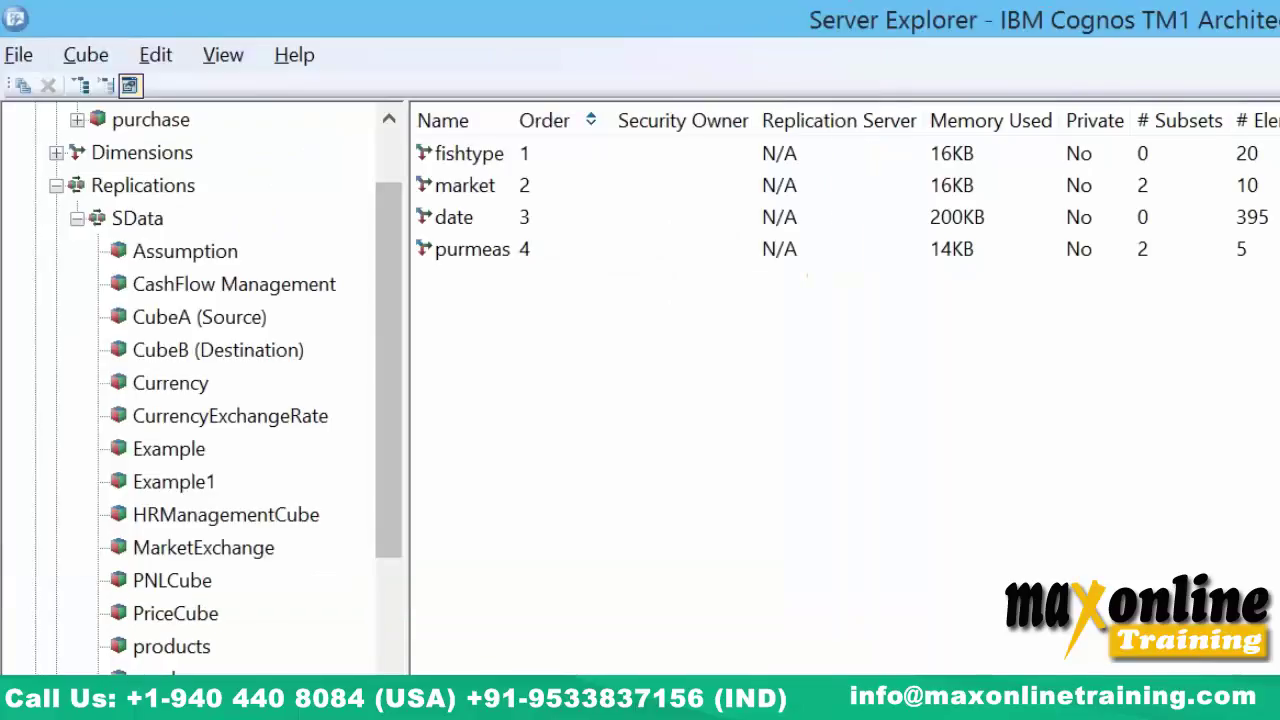
scroll(200, 400, down, 4)
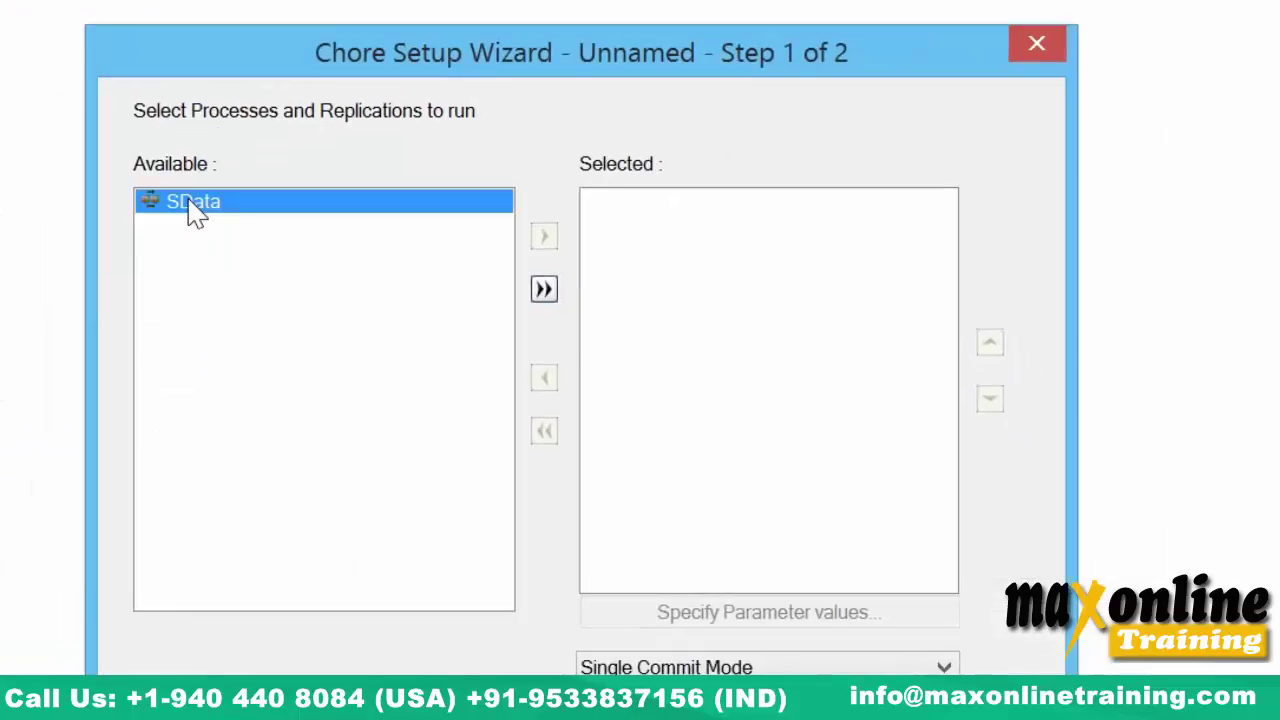
Step: Schedule the SData replication as an active chore every 10 minutes and save it as 'ghdh'
double_click(196, 215)
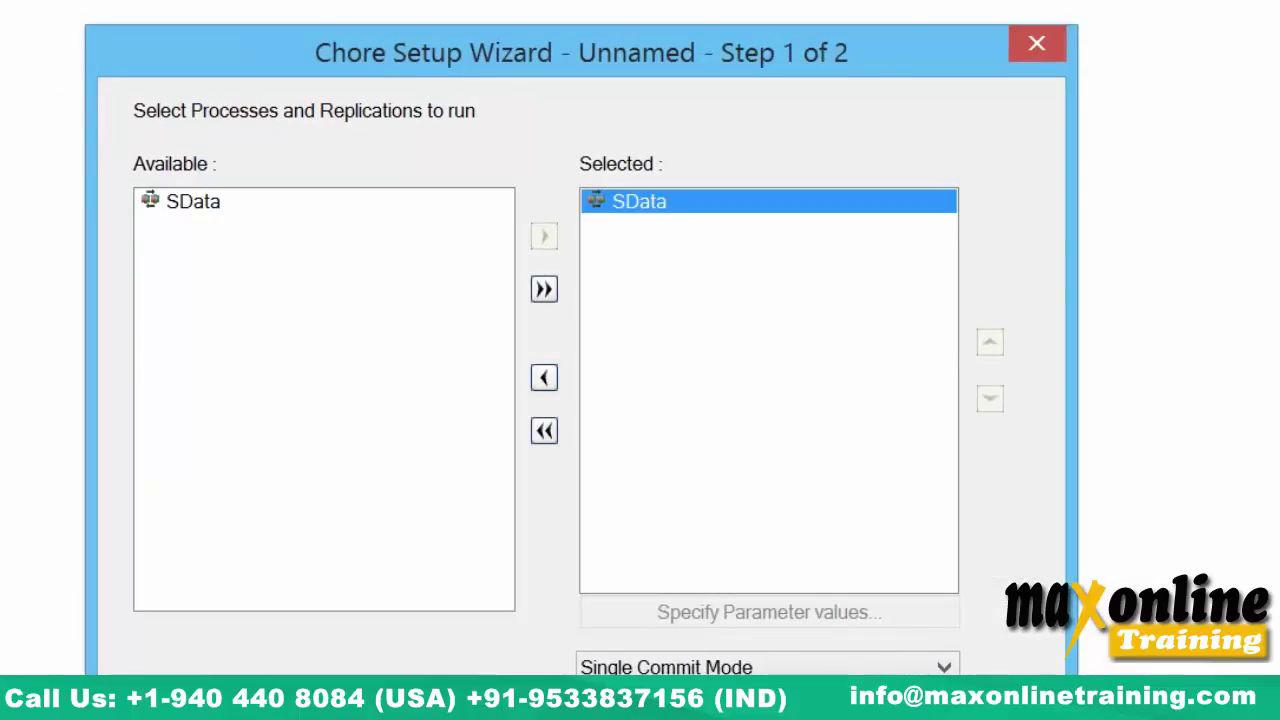
key(Return)
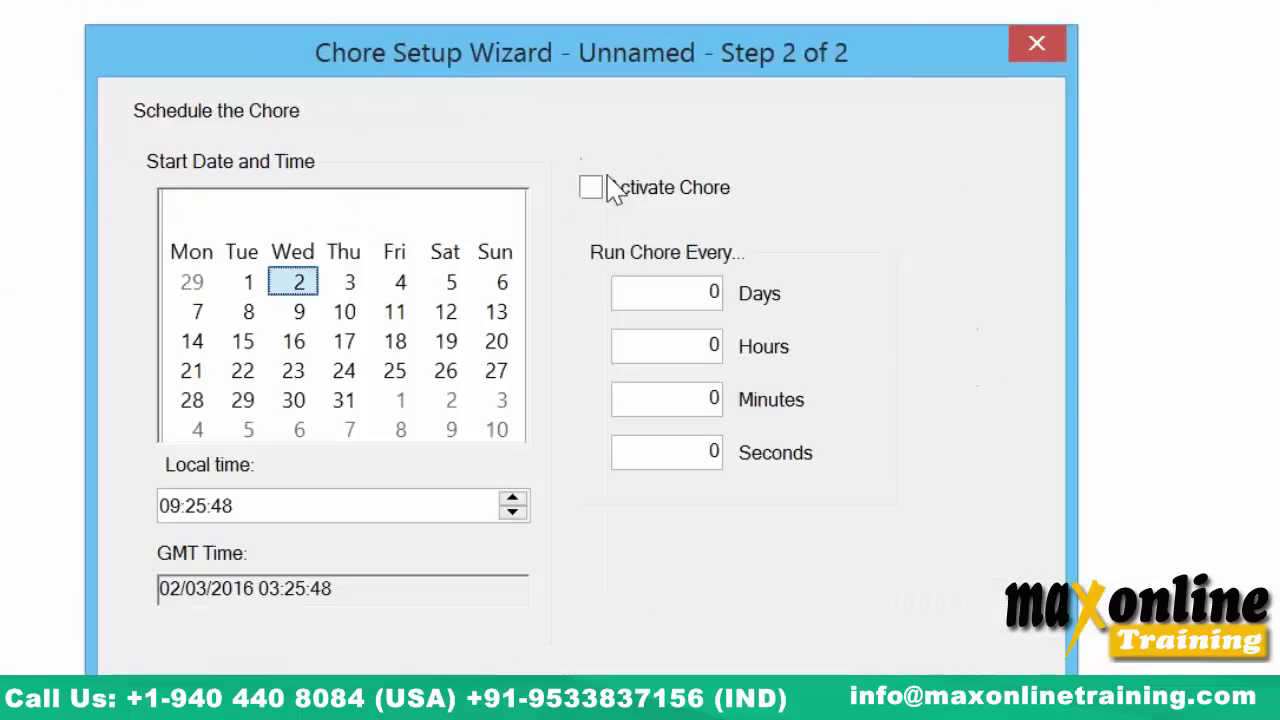
click(605, 188)
double_click(713, 399)
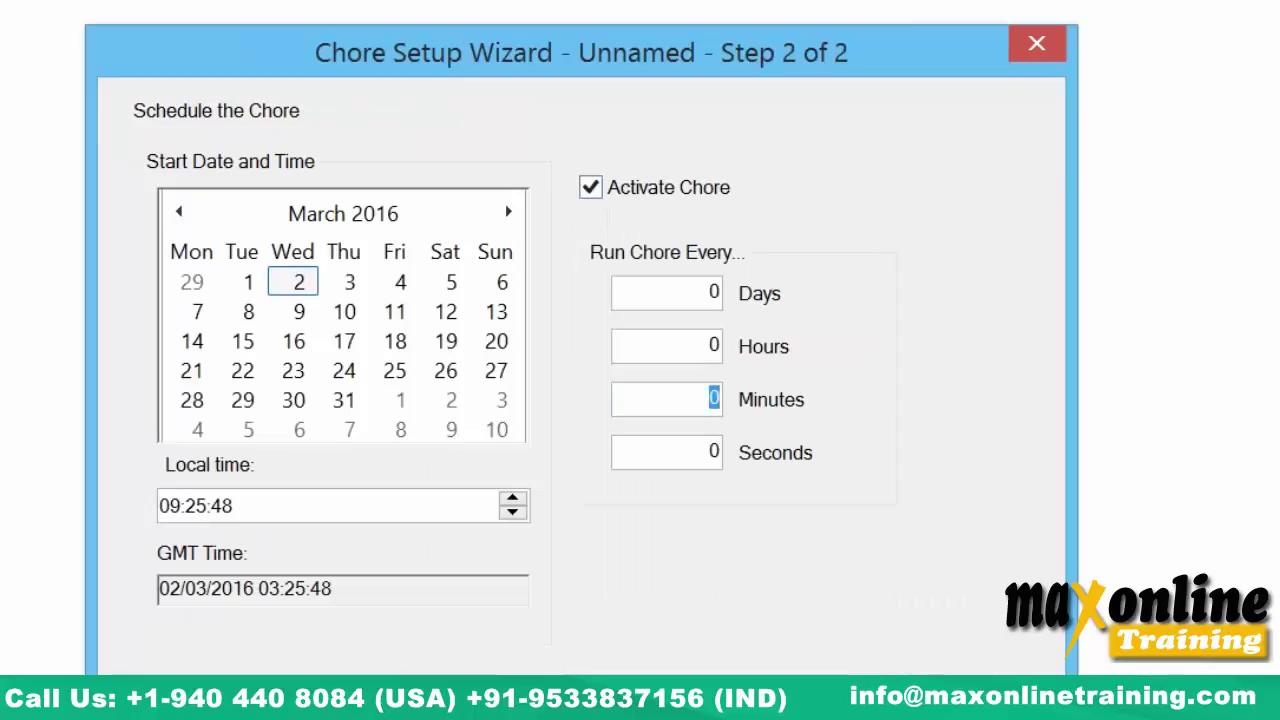
text(10)
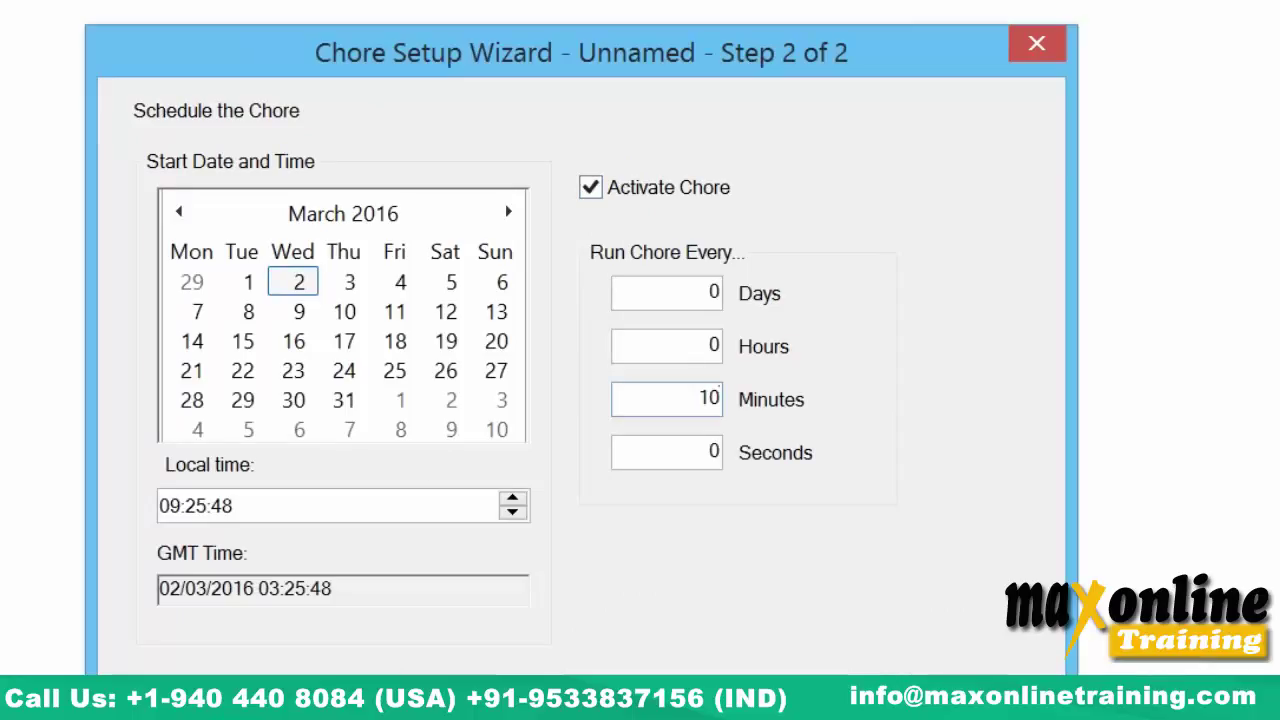
key(Return)
text(ghdhg)
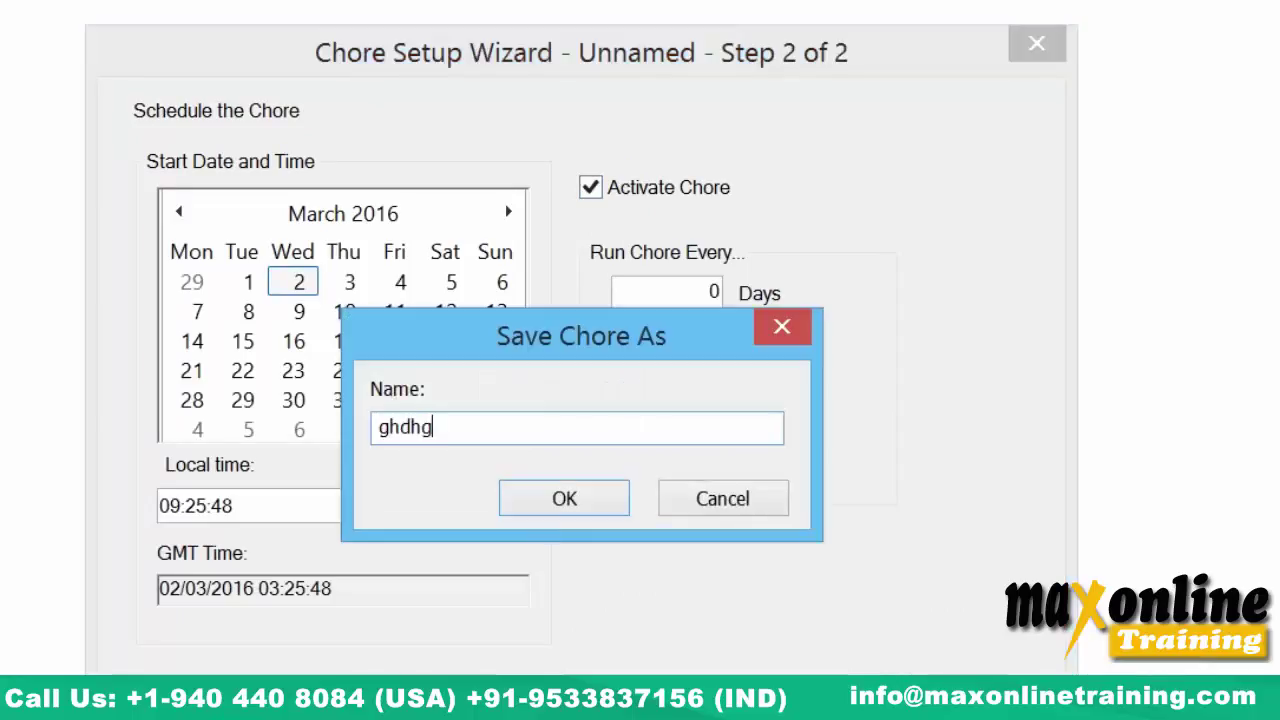
click(536, 512)
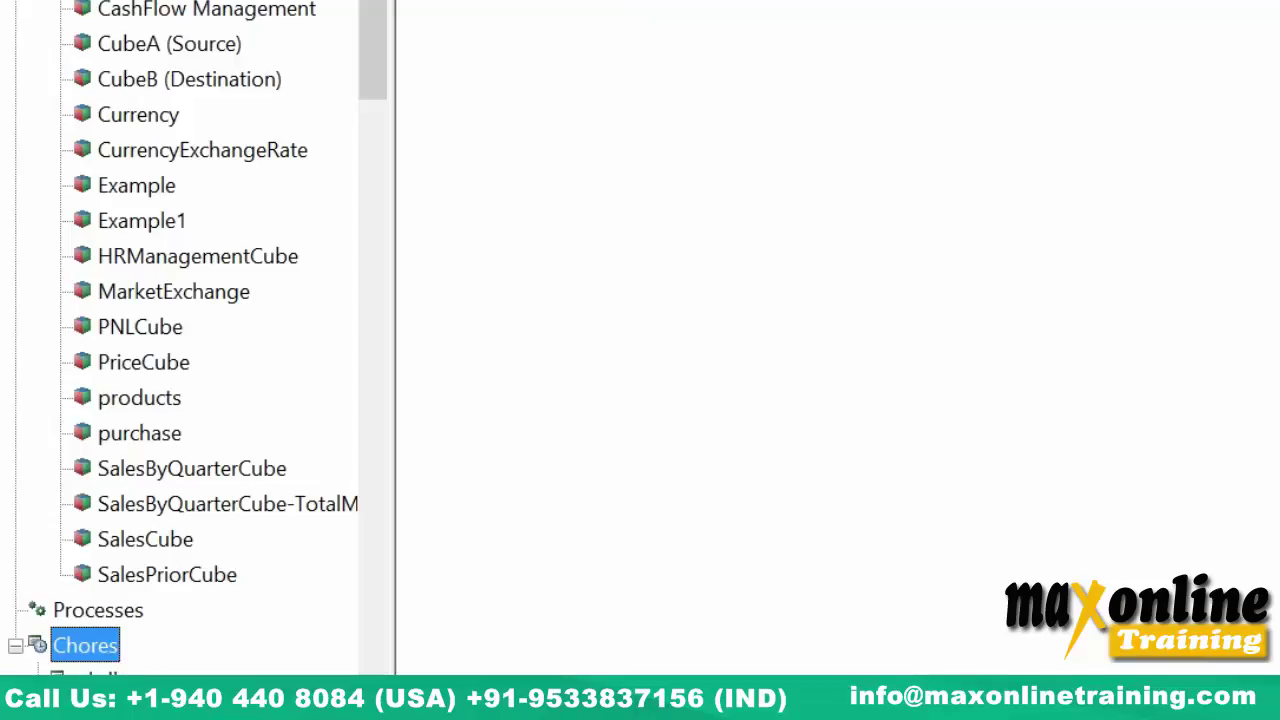
click(135, 433)
right_click(135, 433)
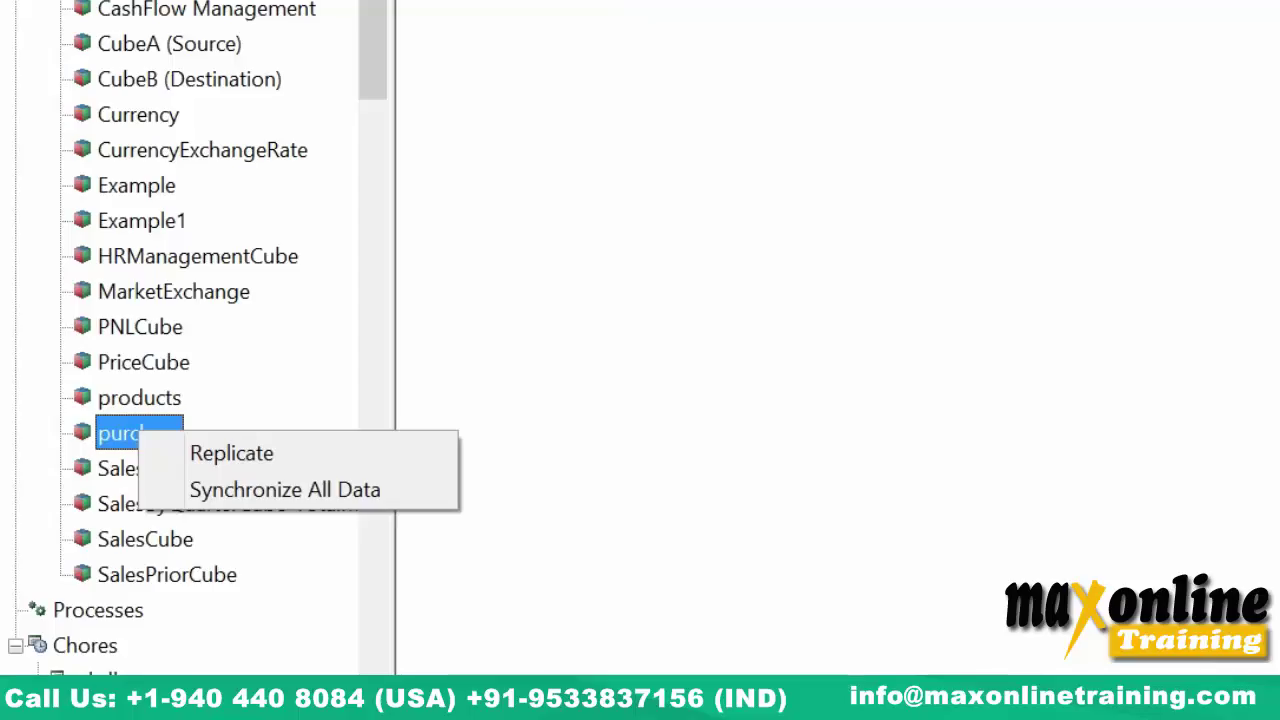
key(Escape)
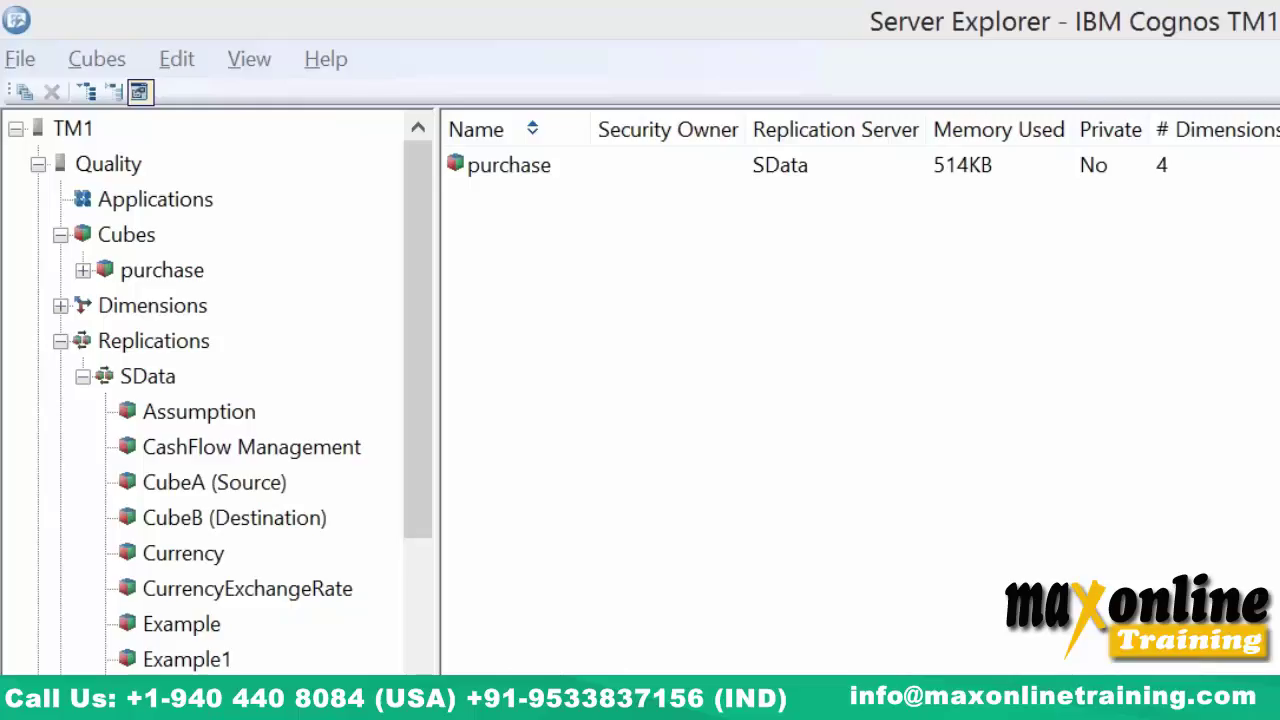
click(912, 388)
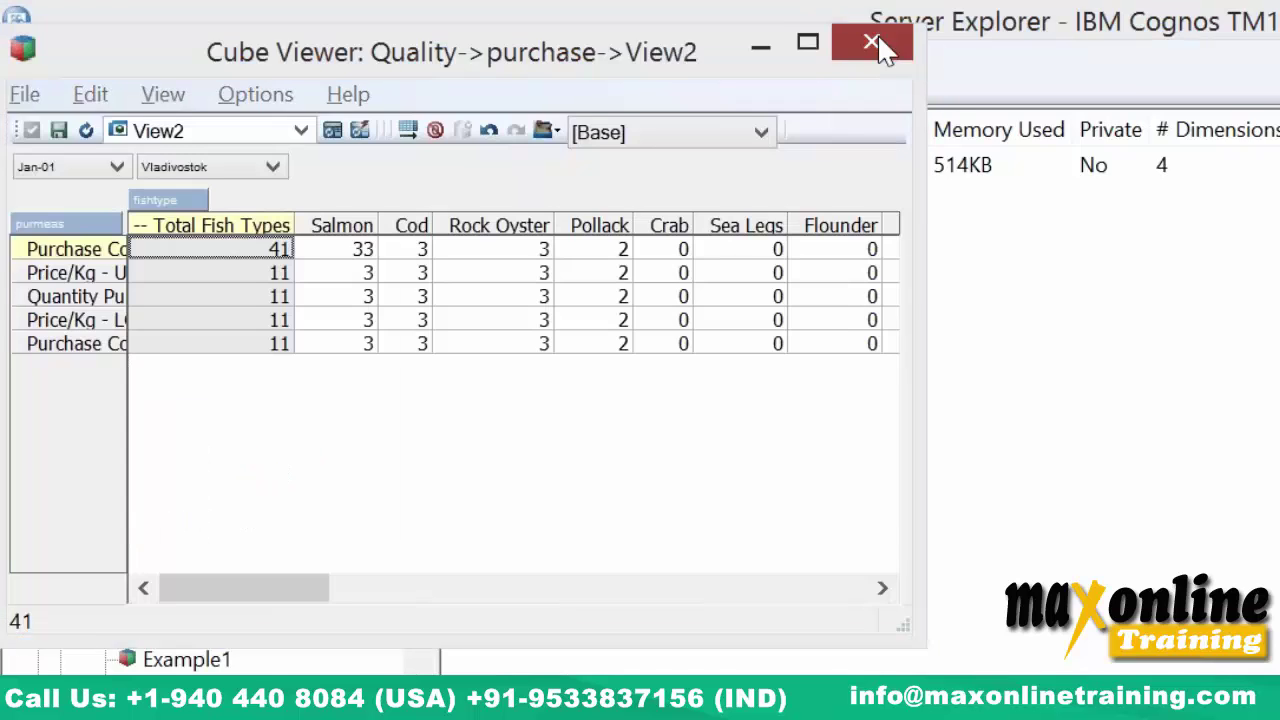
click(877, 33)
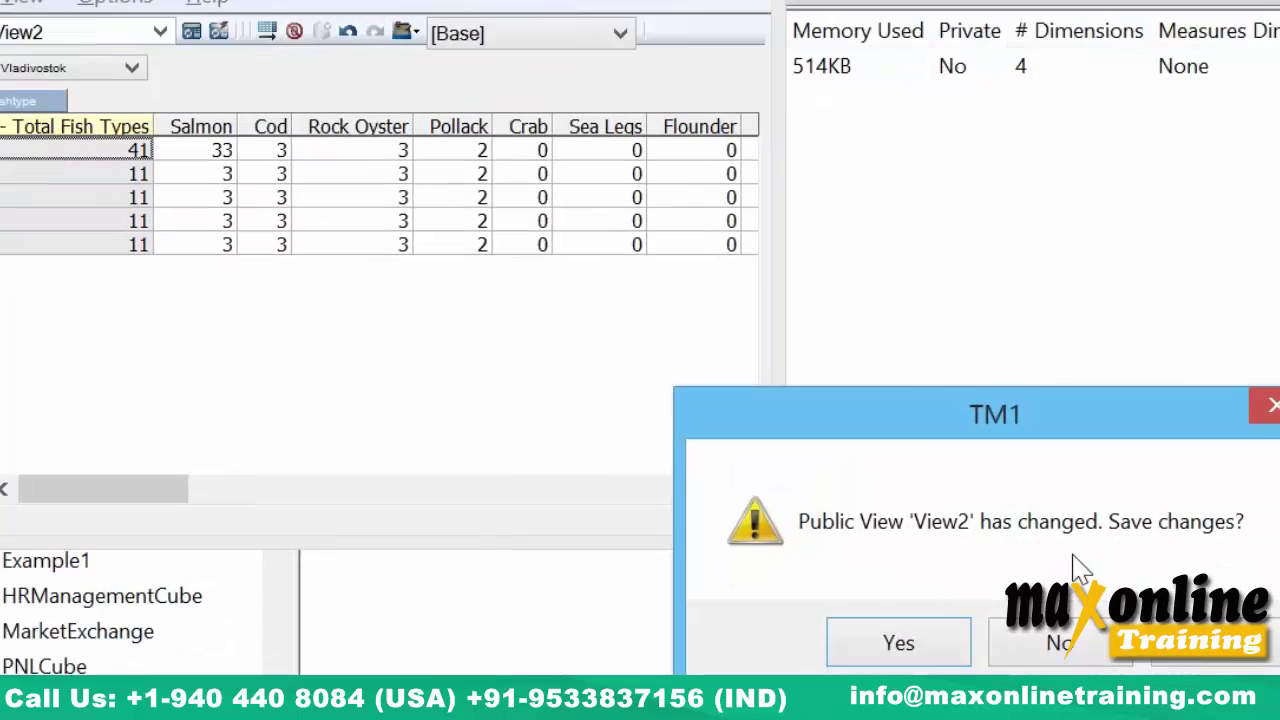
click(988, 622)
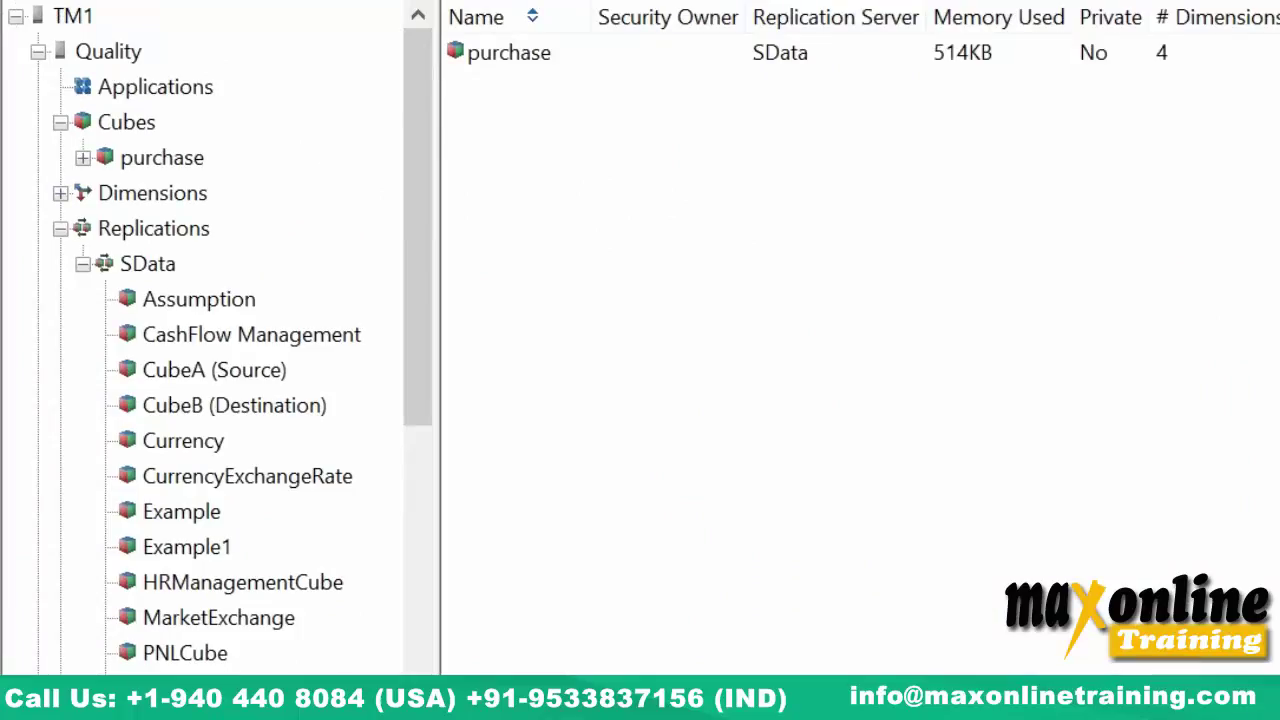
Step: List the Quality server's replications and bring up the Replicate menu for SData's Example cube
click(153, 228)
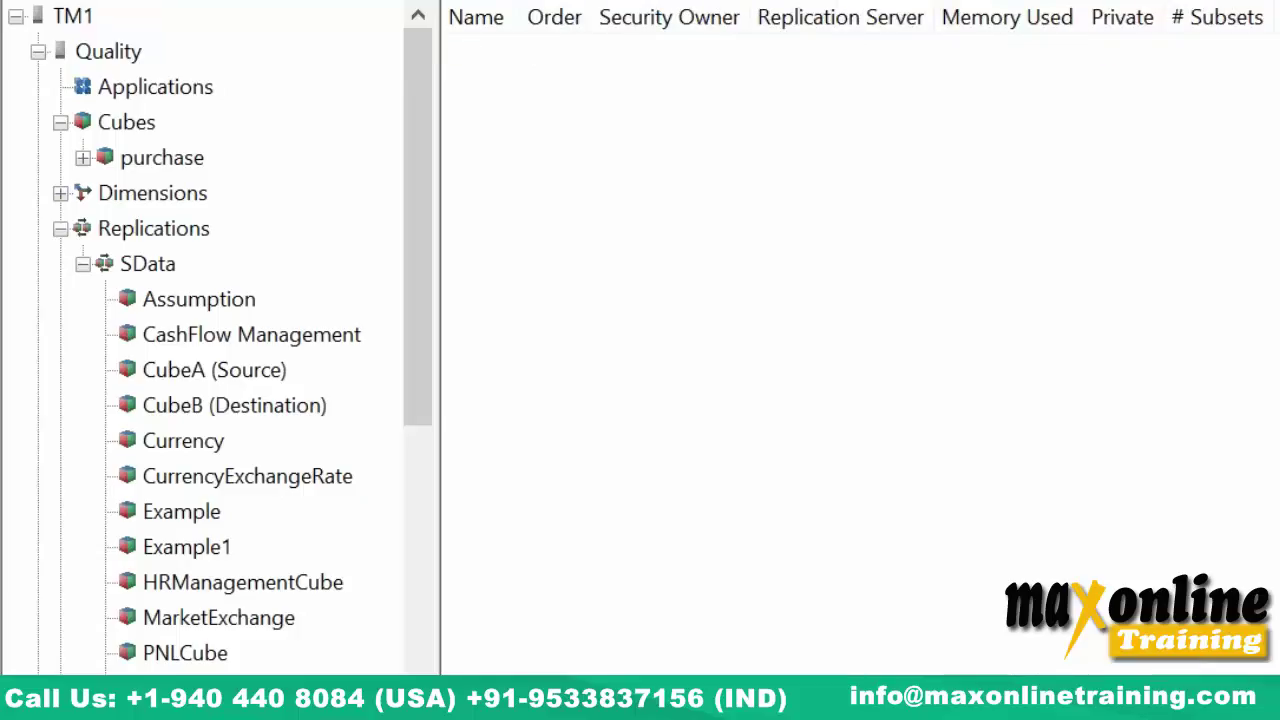
right_click(186, 658)
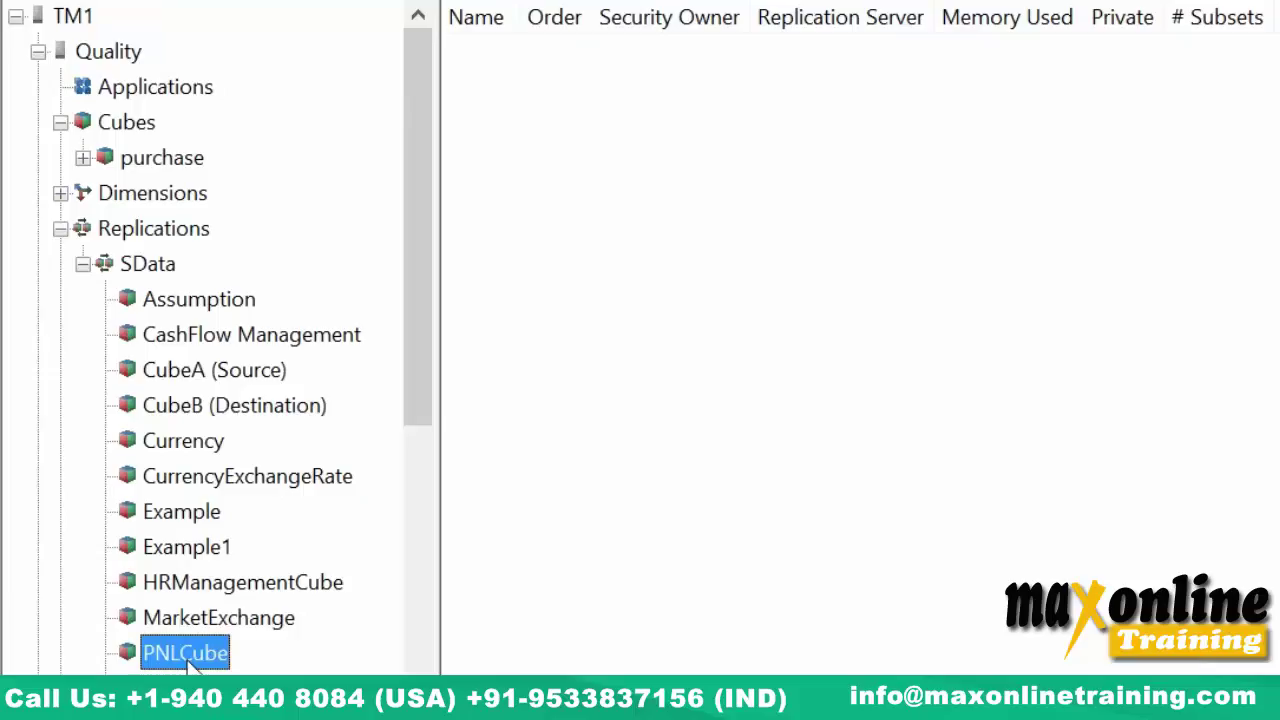
right_click(150, 520)
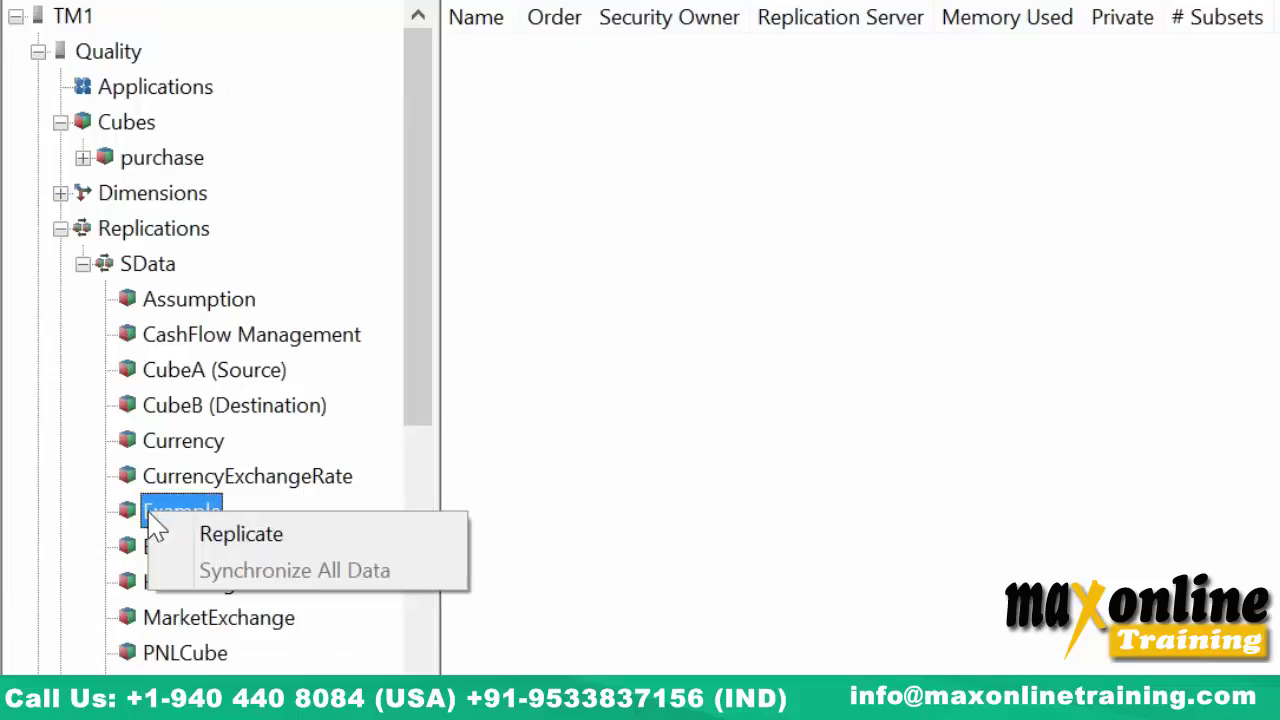